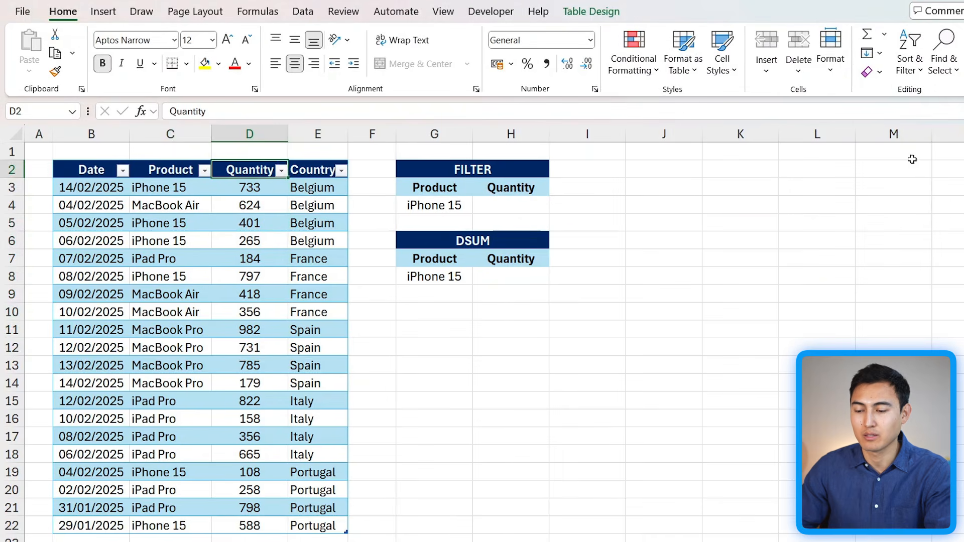
# Filter the table's Product column to show only iPhone 15 and select the visible Quantity values.
pyautogui.click(196, 172)
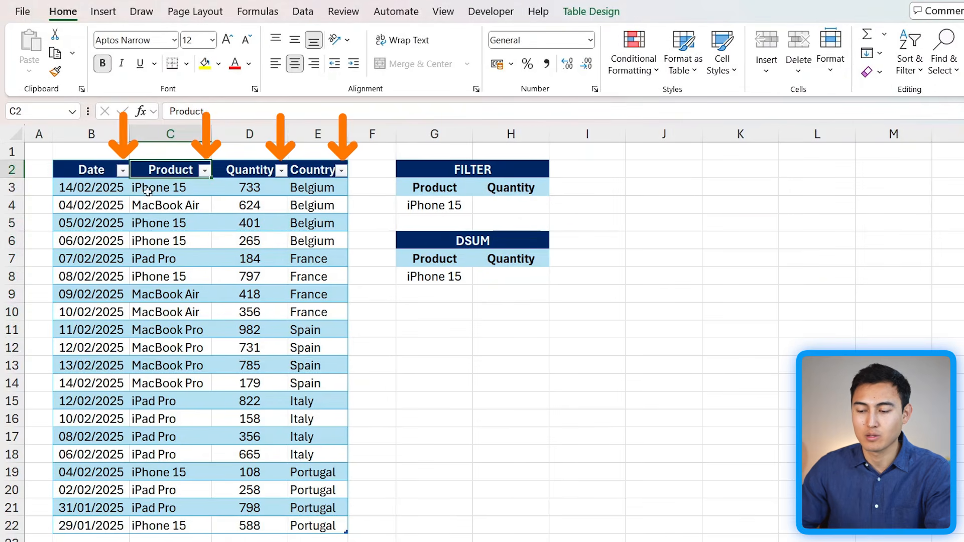
pyautogui.click(205, 172)
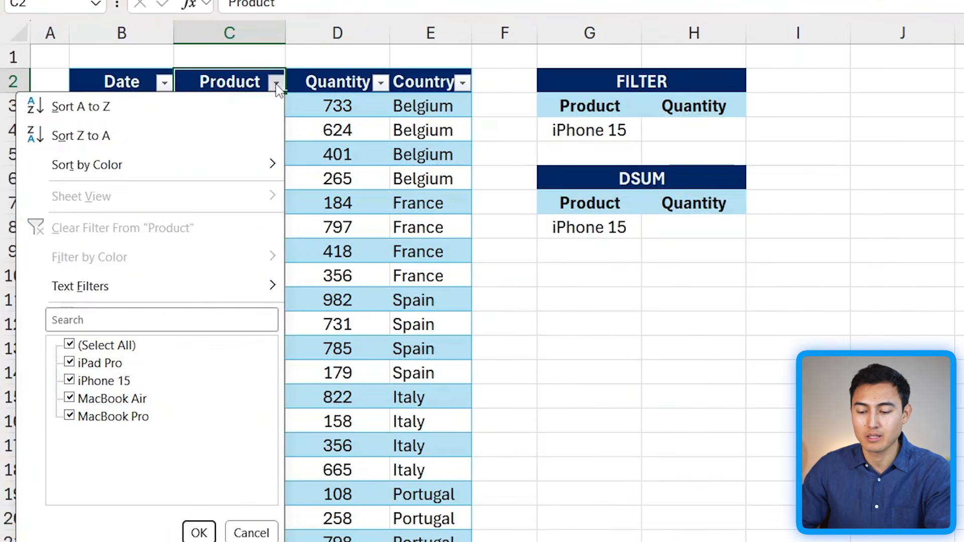
pyautogui.click(108, 346)
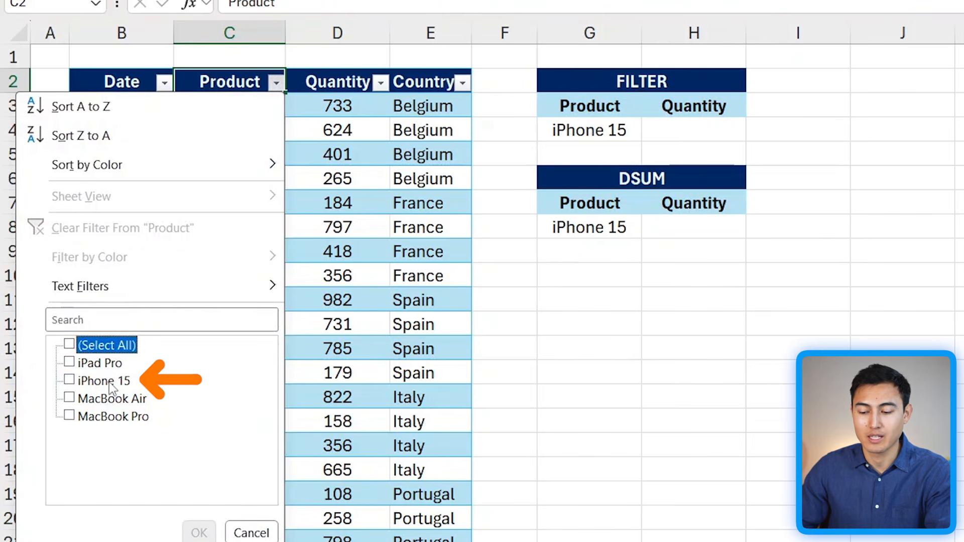
pyautogui.click(109, 383)
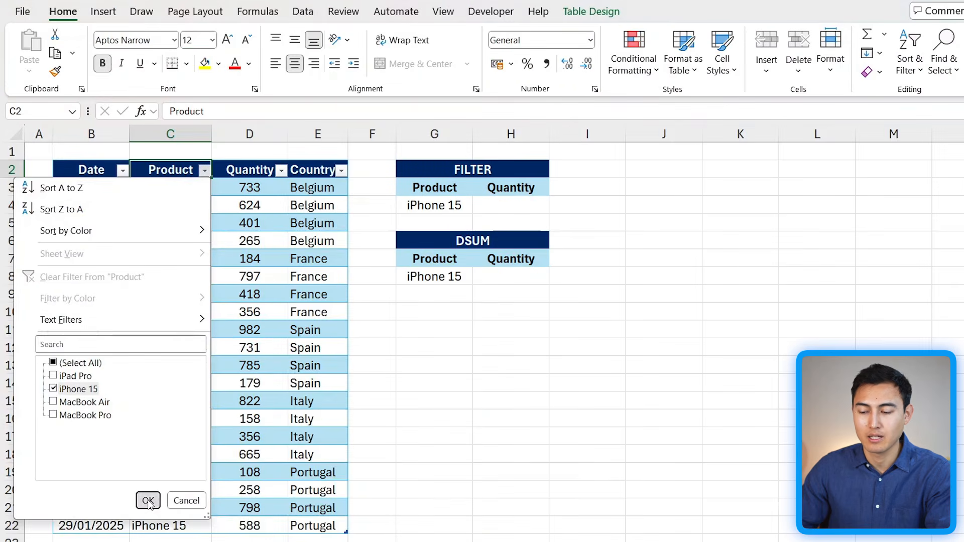
pyautogui.click(148, 501)
pyautogui.moveTo(228, 193); pyautogui.dragTo(246, 277)
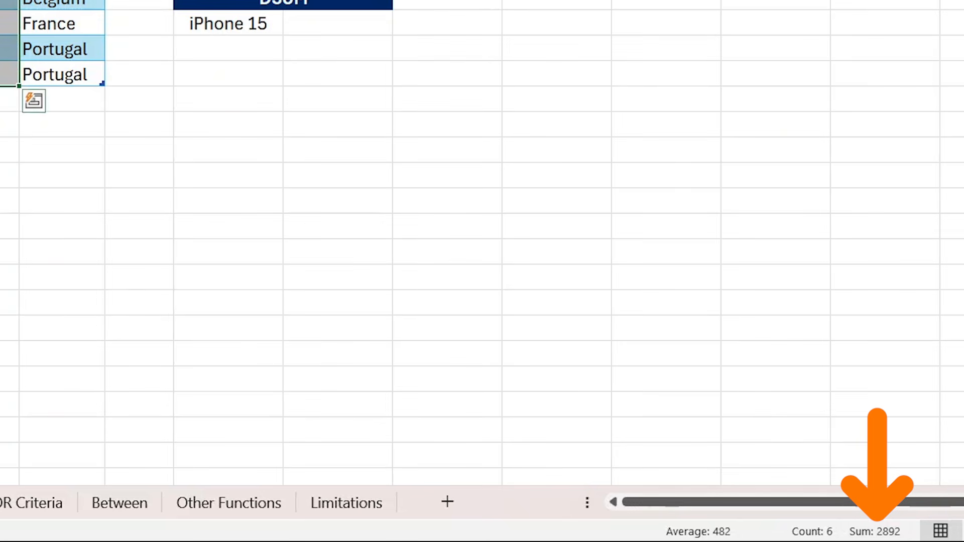
# Enter a SUM formula in D24 that adds up the table's Quantity column.
pyautogui.click(236, 314)
pyautogui.write('=sum')
pyautogui.press('Tab')
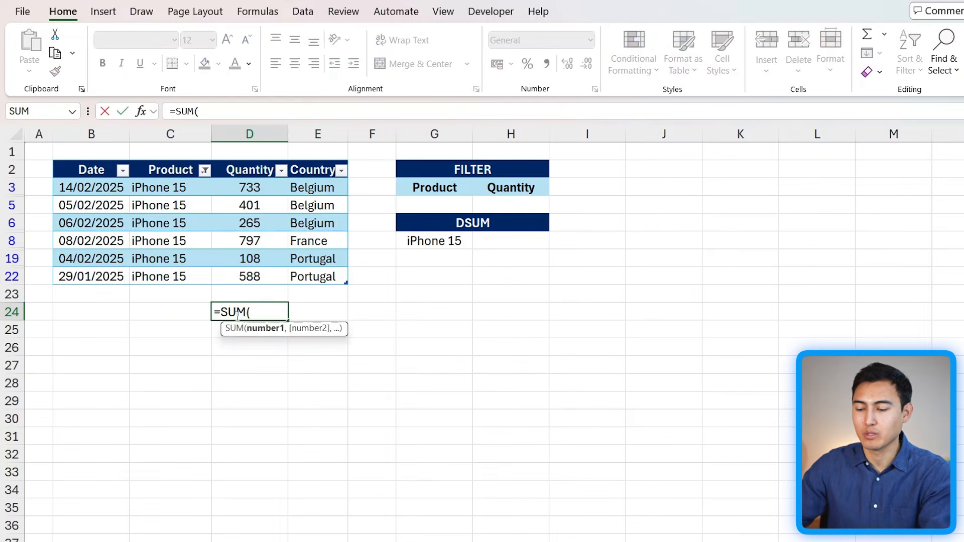
pyautogui.press('Up')
pyautogui.press('Up')
pyautogui.hotkey('shift', 'Up')
pyautogui.hotkey('shift', 'Up')
pyautogui.hotkey('shift', 'Up')
pyautogui.hotkey('shift', 'Up')
pyautogui.hotkey('shift', 'Up')
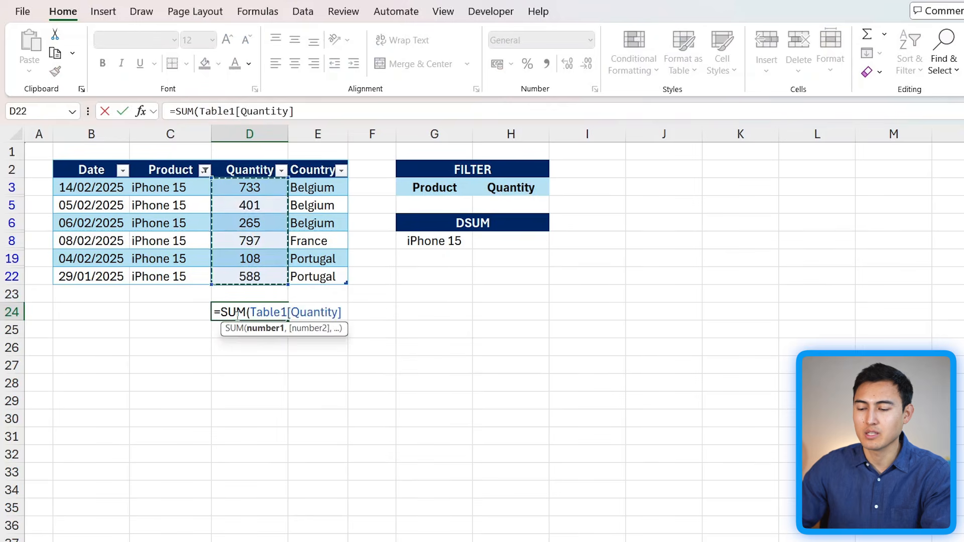
pyautogui.press('Return')
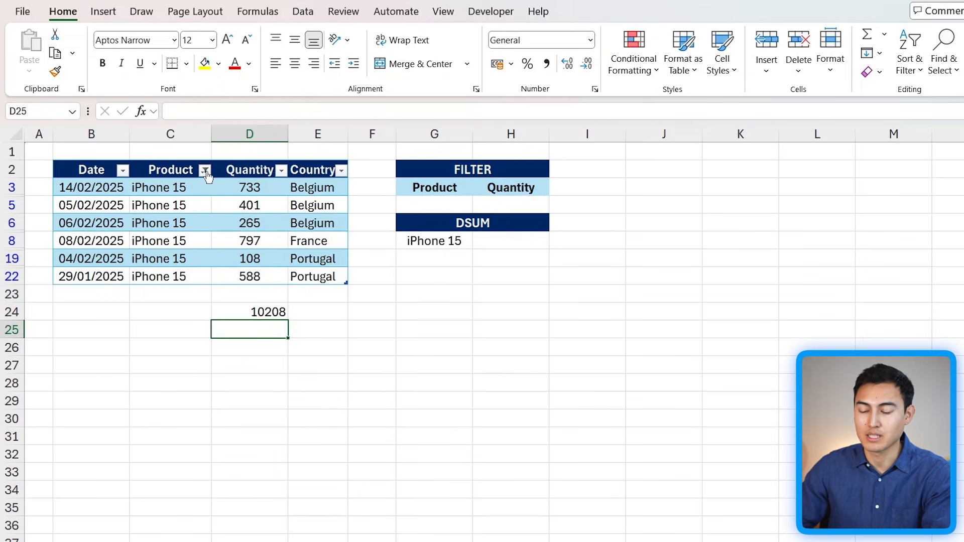
# Delete the SUM formula from D24 and return the table to its unfiltered state.
pyautogui.moveTo(193, 187); pyautogui.dragTo(191, 259)
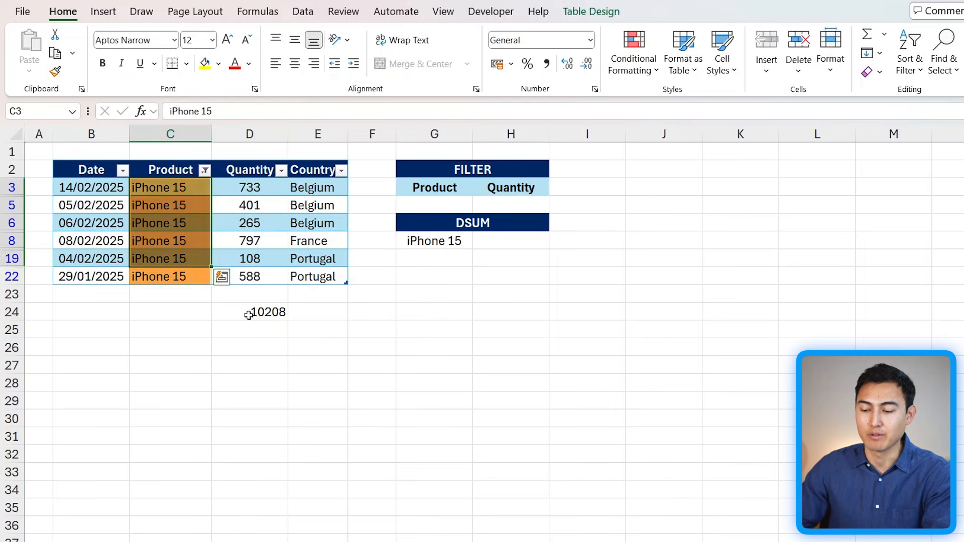
pyautogui.click(249, 313)
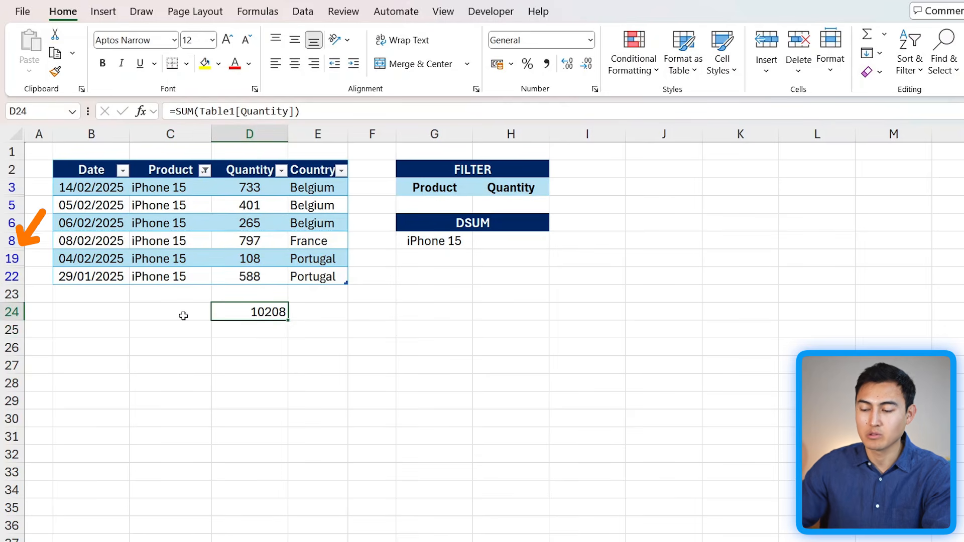
pyautogui.press('Delete')
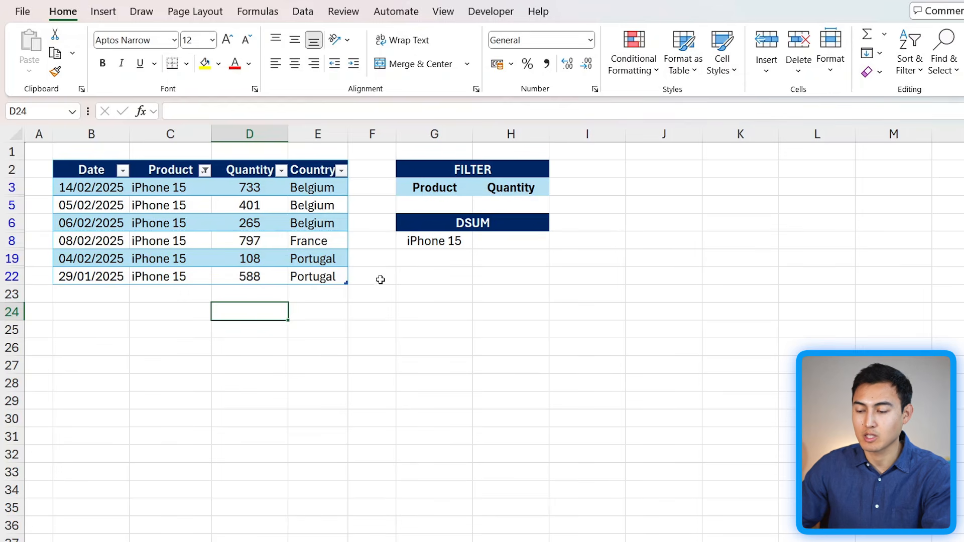
pyautogui.hotkey('ctrl', 'z')
pyautogui.press('Right')
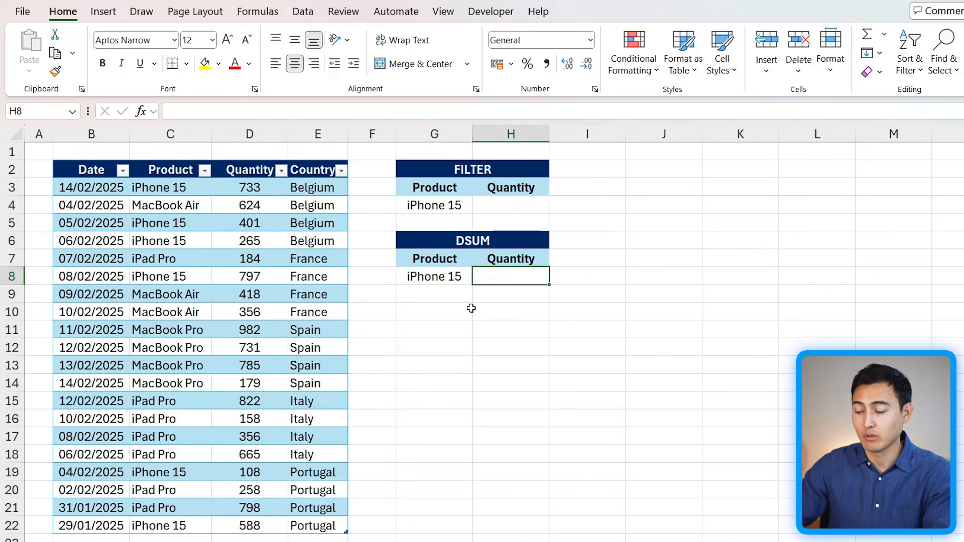
# Enter a DSUM formula in H8 using the whole table including headers, the Quantity header as field and G7:G8 as criteria.
pyautogui.write('=ds')
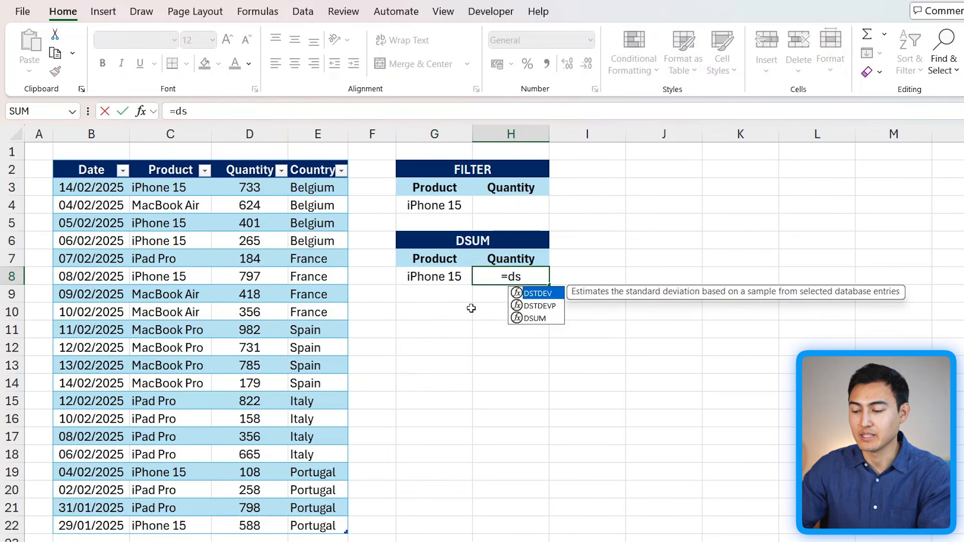
pyautogui.write('um')
pyautogui.press('Tab')
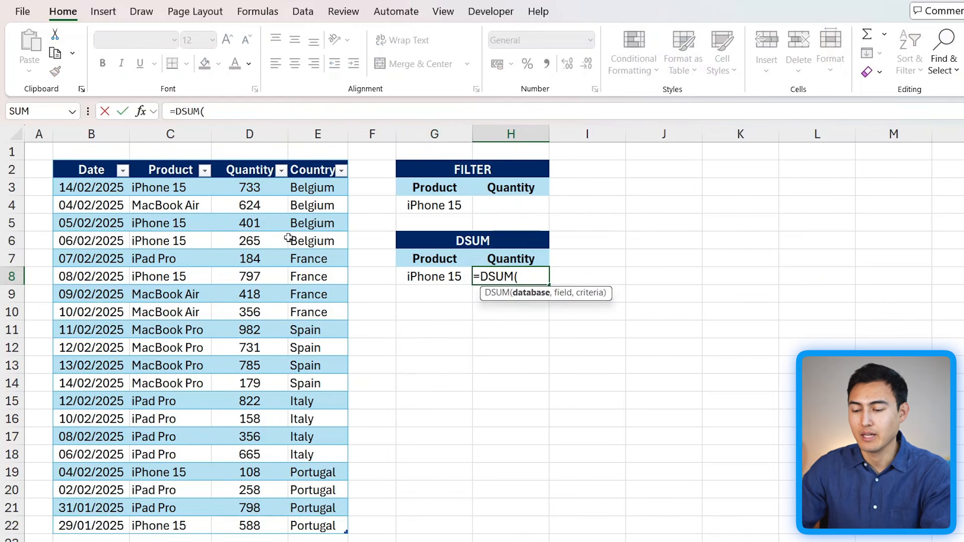
pyautogui.moveTo(82, 167); pyautogui.dragTo(302, 523)
pyautogui.write(',')
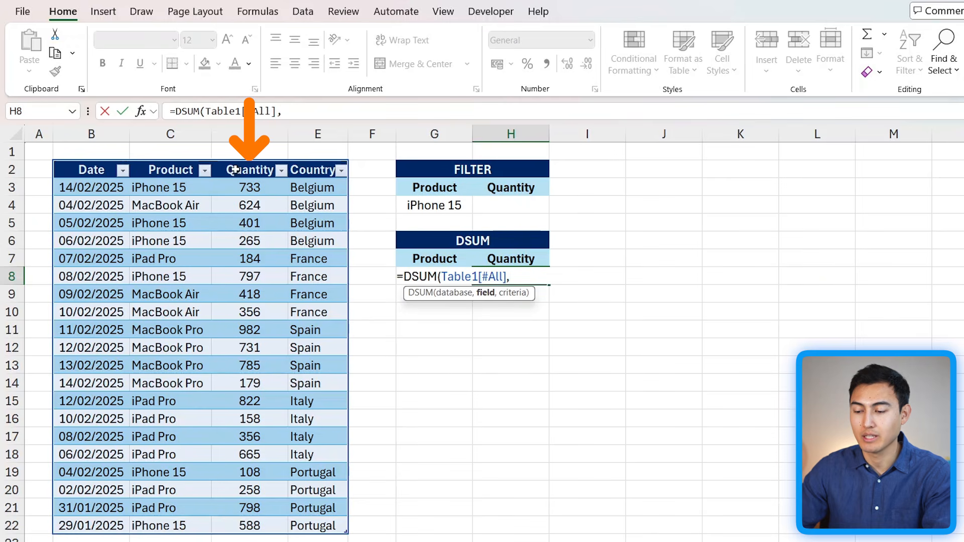
pyautogui.click(250, 172)
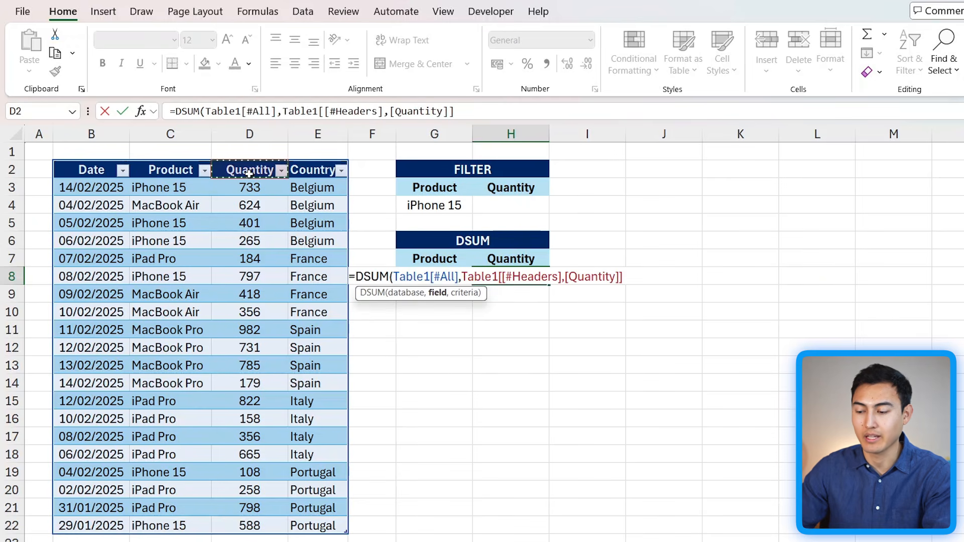
pyautogui.write(',')
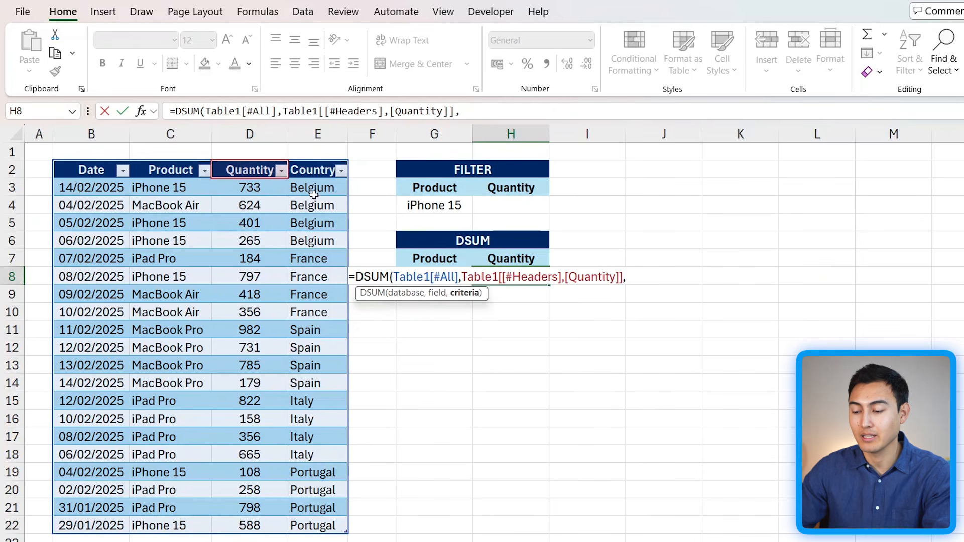
pyautogui.moveTo(438, 263); pyautogui.dragTo(436, 278)
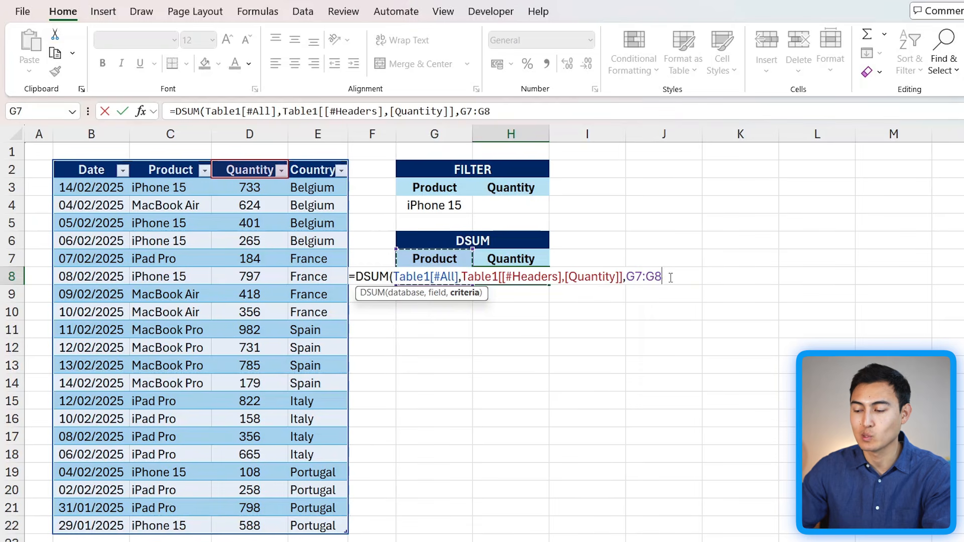
pyautogui.write(')')
pyautogui.press('Return')
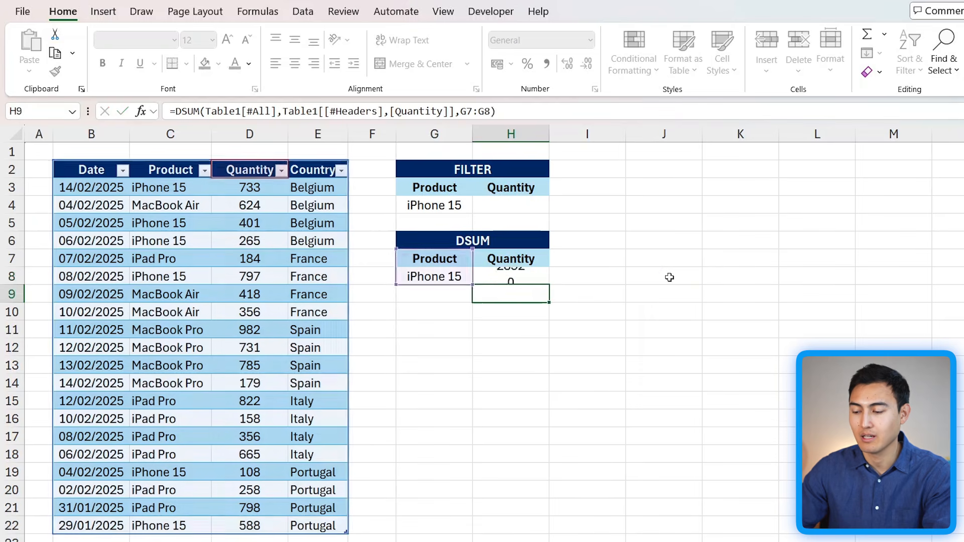
pyautogui.press('Up')
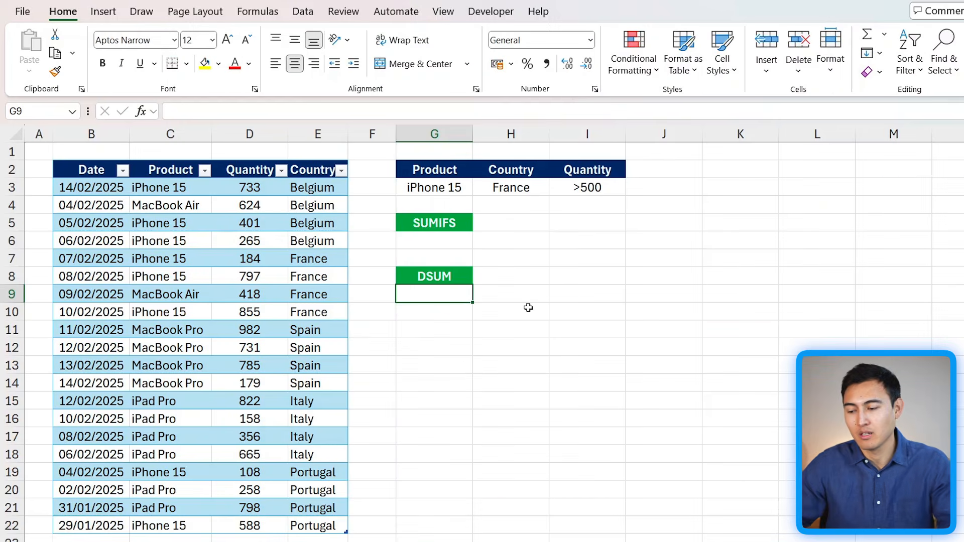
# On the multiple-criteria sheet, review the Product, Country and Quantity headers with their conditions in G2:I3.
pyautogui.click(430, 190)
pyautogui.moveTo(430, 170); pyautogui.dragTo(430, 190)
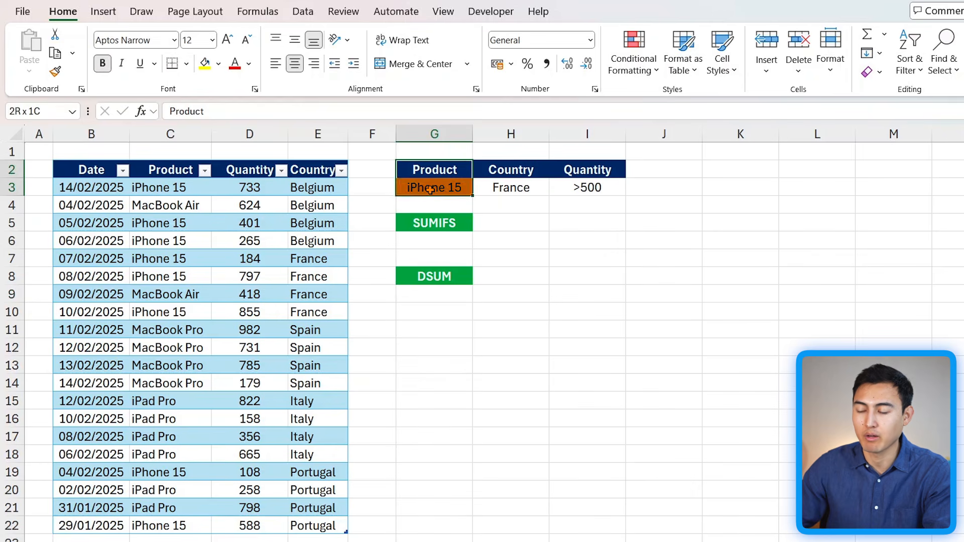
pyautogui.press('Right')
pyautogui.hotkey('shift', 'Down')
pyautogui.press('Right')
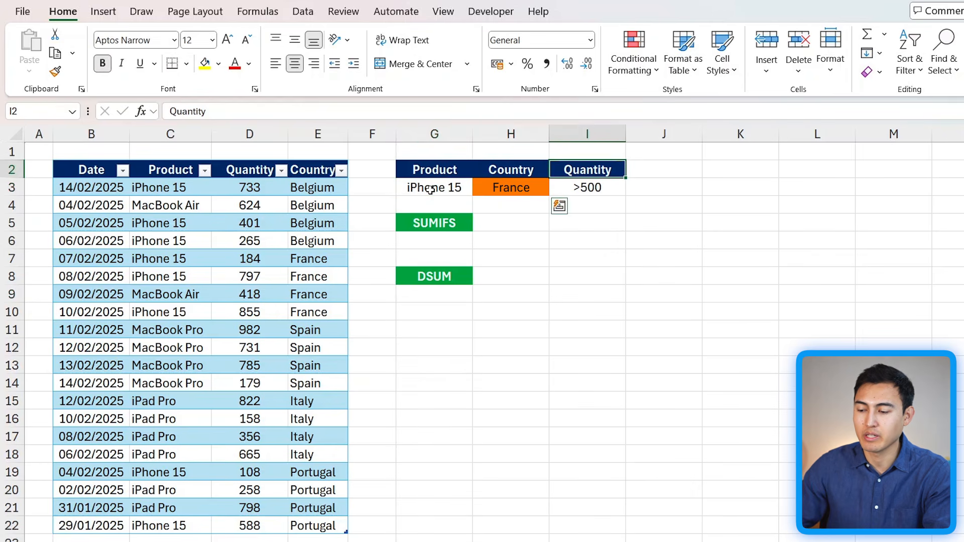
pyautogui.hotkey('shift', 'Down')
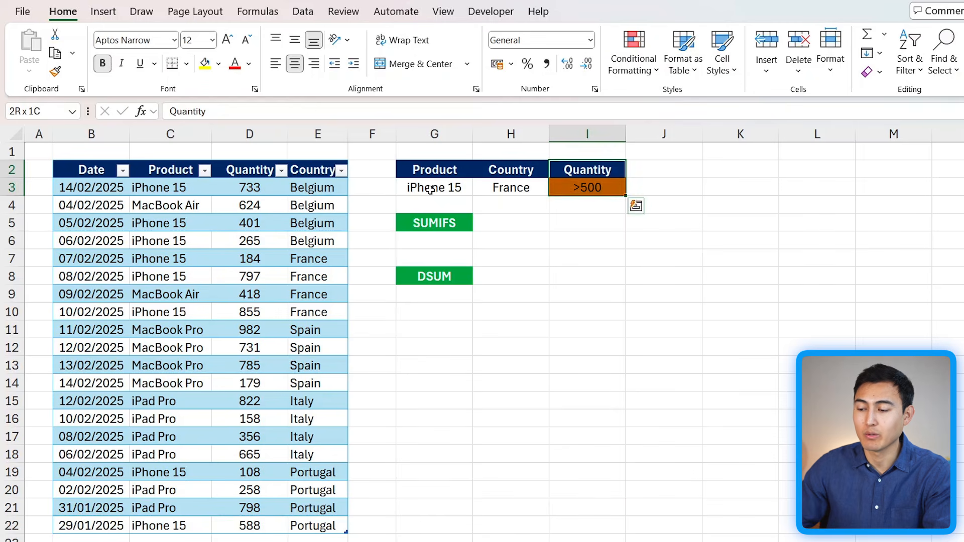
pyautogui.press('Down')
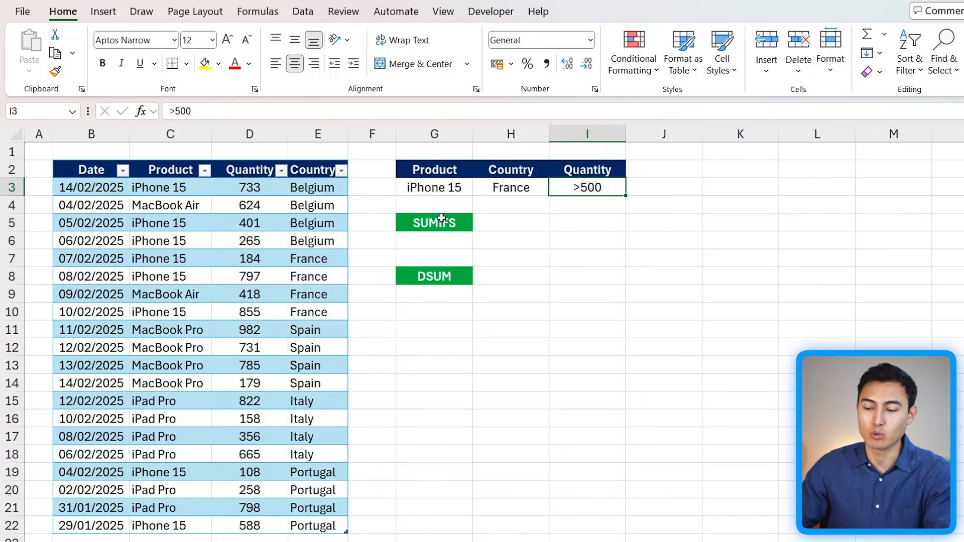
# Start a SUMIFS formula in G6 with the table's Quantity column as the sum range.
pyautogui.click(466, 242)
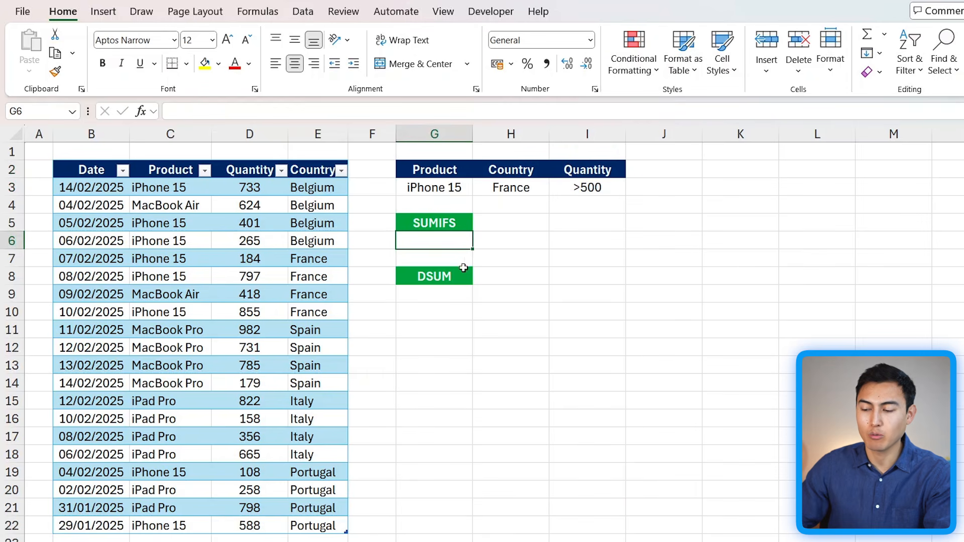
pyautogui.write('=sumifs')
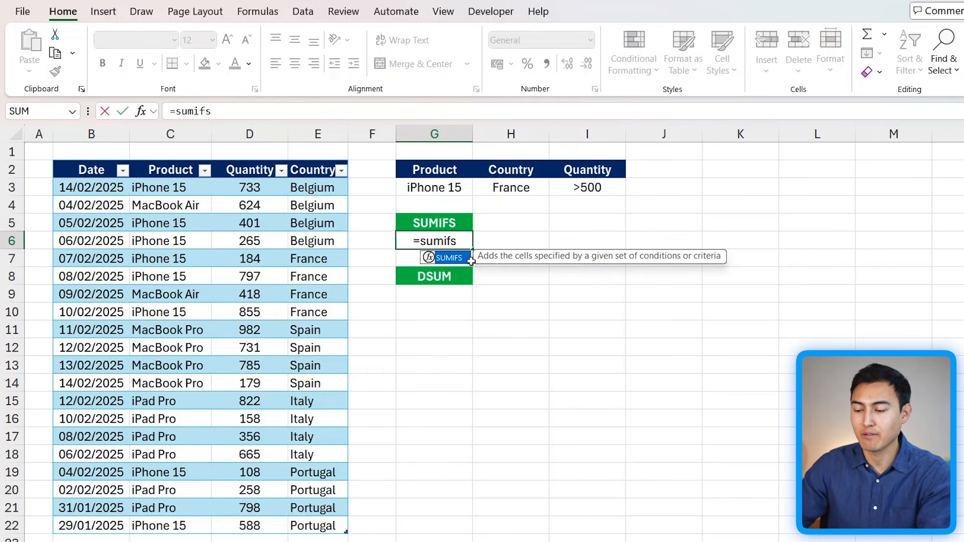
pyautogui.press('Tab')
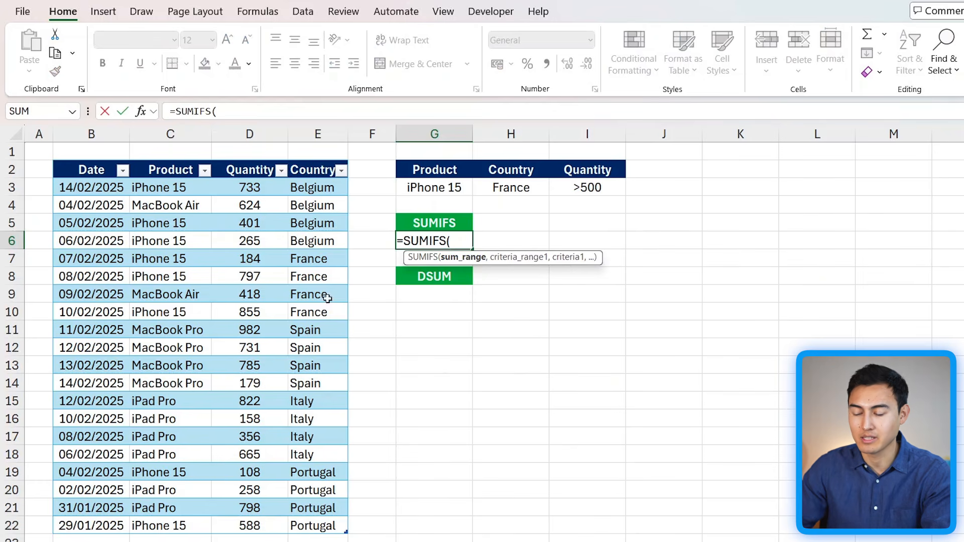
pyautogui.click(244, 187)
pyautogui.hotkey('ctrl', 'shift', 'Down')
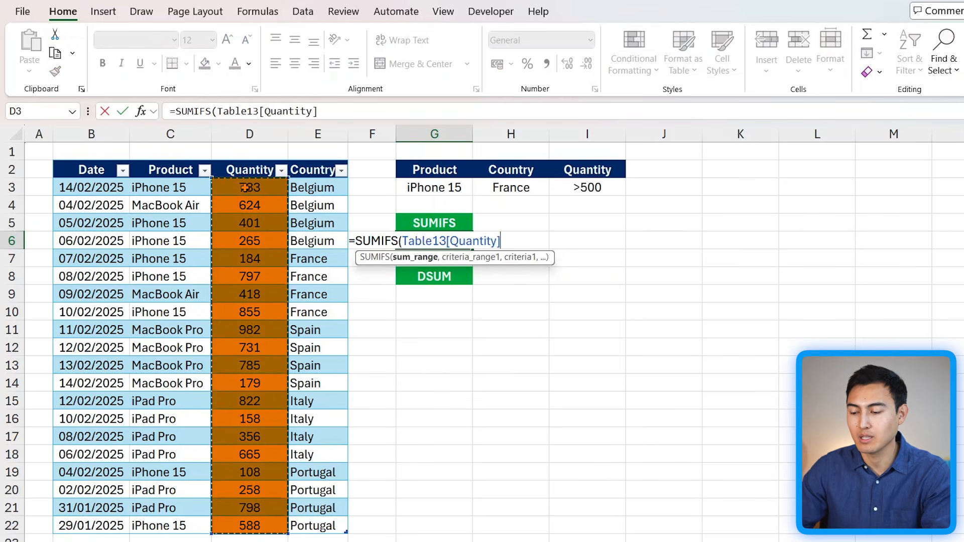
pyautogui.write(',')
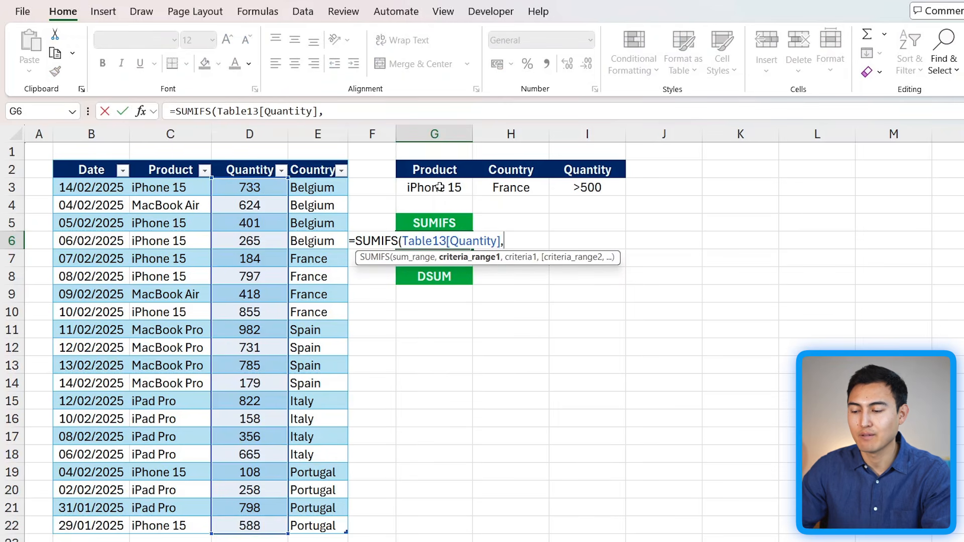
# Add the Product column as the first criteria range in the SUMIFS formula, matched to G3.
pyautogui.click(141, 189)
pyautogui.hotkey('ctrl', 'shift', 'Down')
pyautogui.write(',')
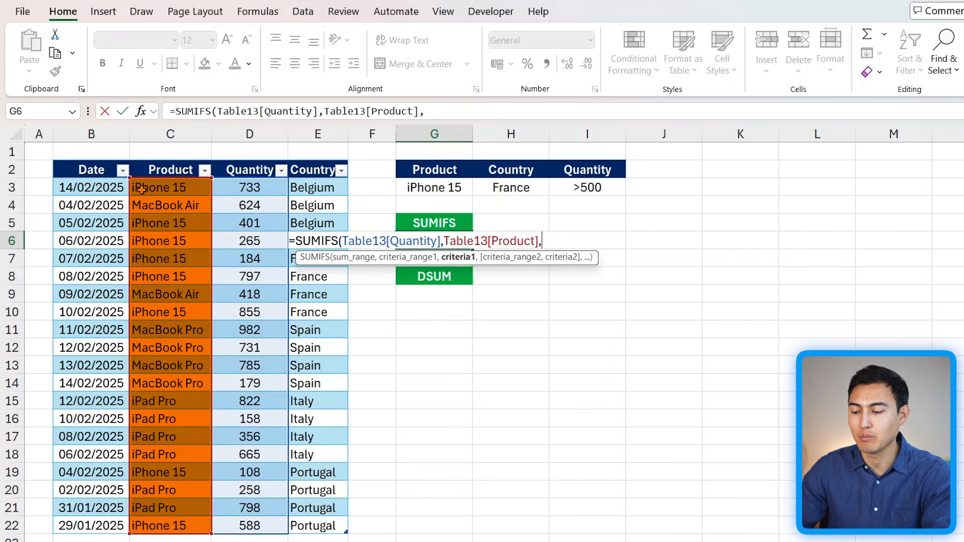
pyautogui.click(421, 188)
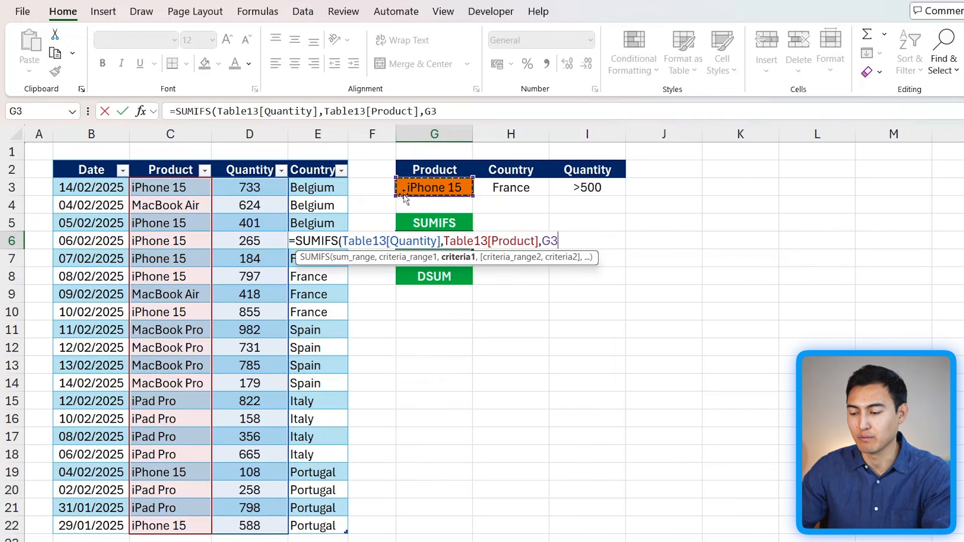
pyautogui.write(',')
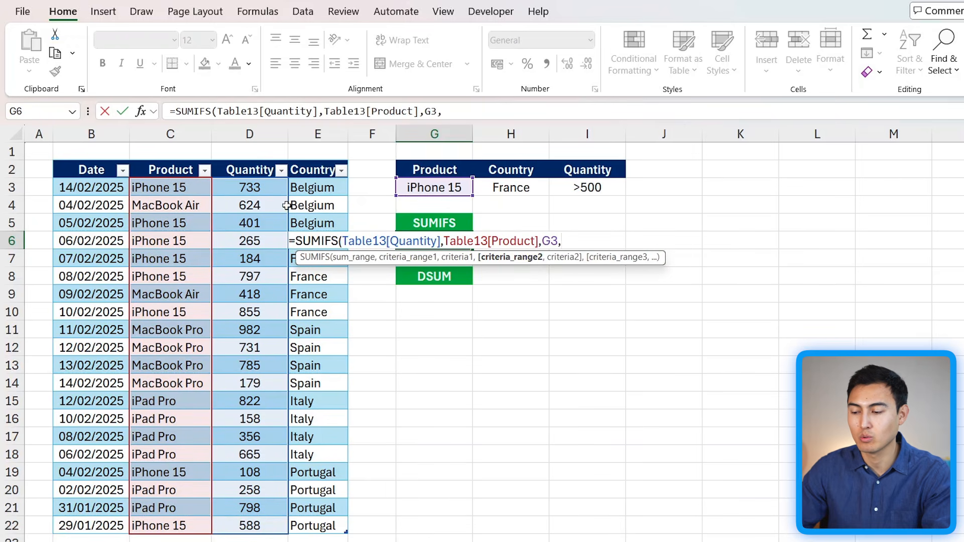
# Add the Country column as the second criteria range in the SUMIFS formula, matched to H3.
pyautogui.click(328, 189)
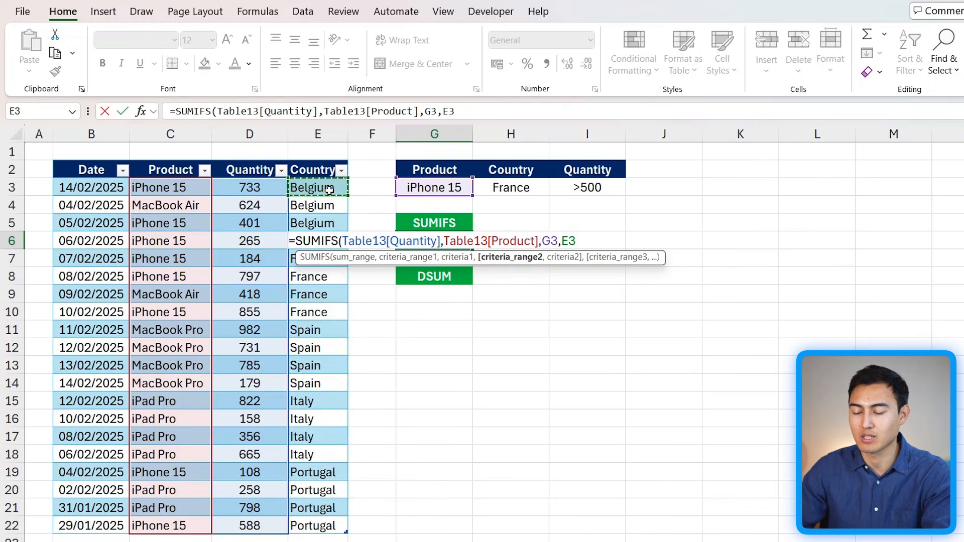
pyautogui.hotkey('ctrl', 'space')
pyautogui.write(',')
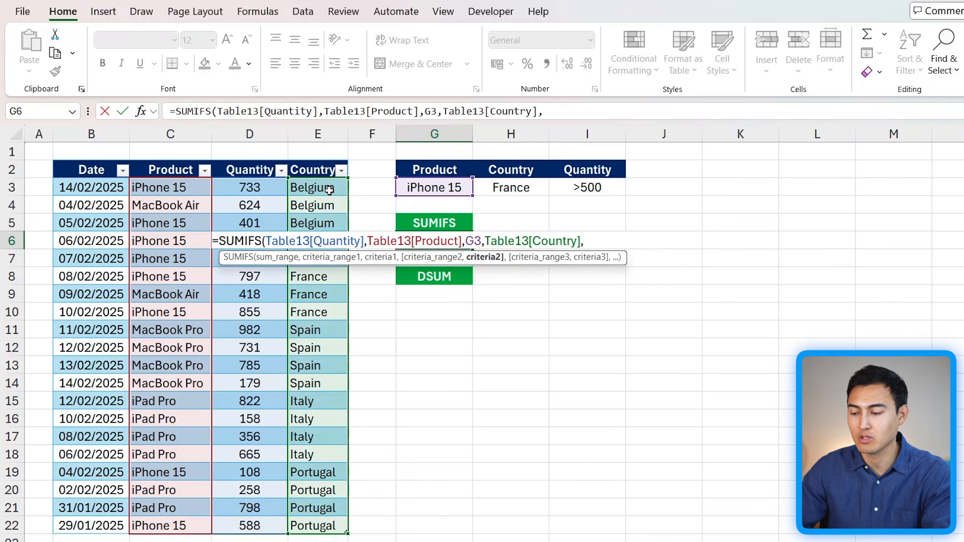
pyautogui.click(530, 189)
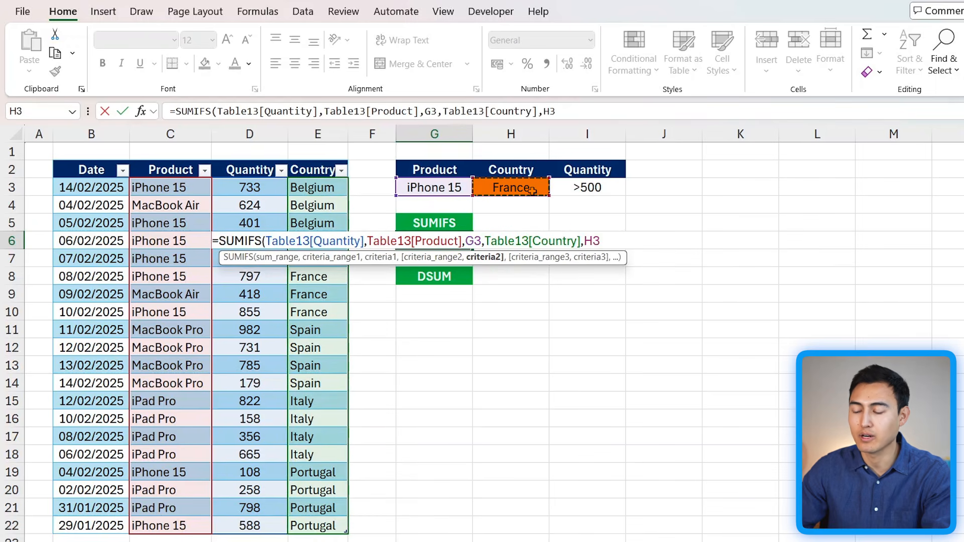
# Add the Quantity column as the third criteria range, matched to I3, and complete the SUMIFS formula in G6.
pyautogui.write(',')
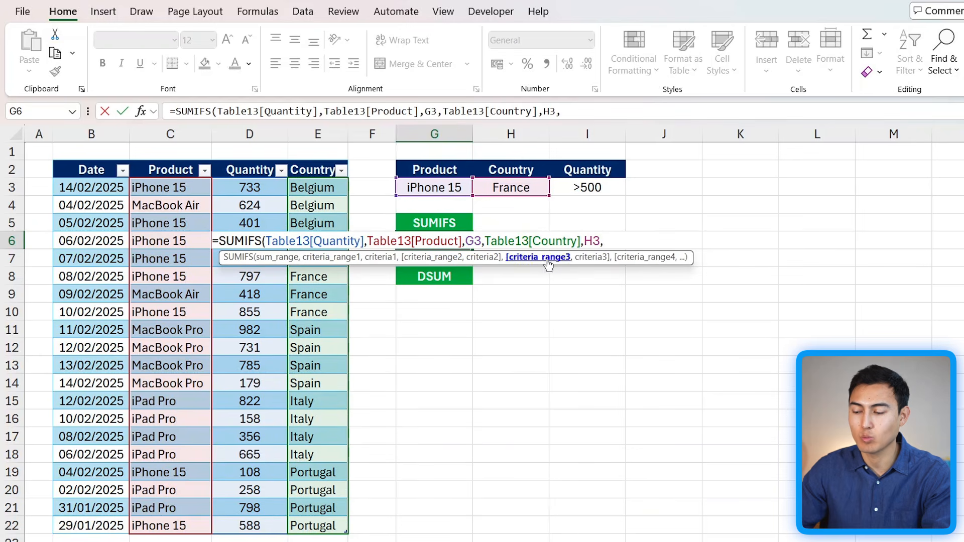
pyautogui.click(229, 190)
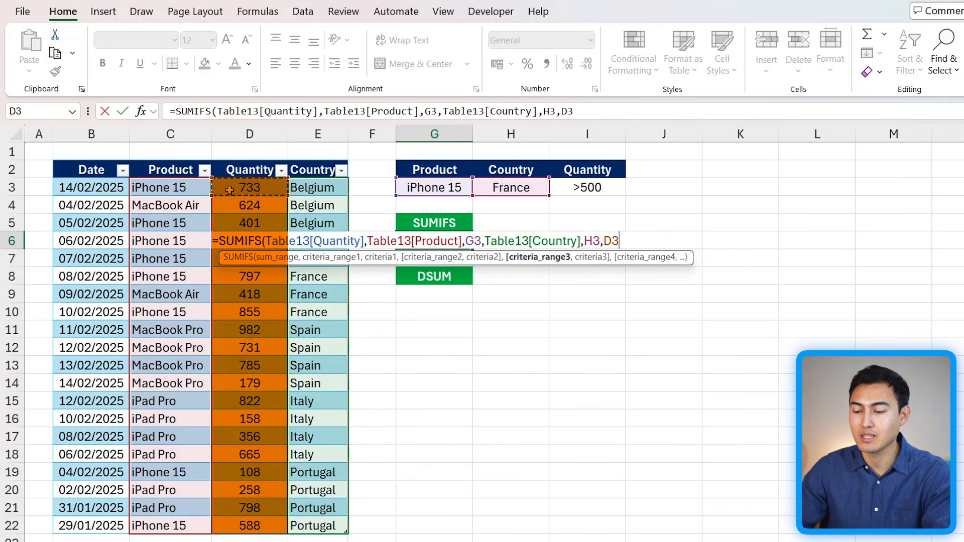
pyautogui.hotkey('ctrl', 'space')
pyautogui.write(',')
pyautogui.click(614, 191)
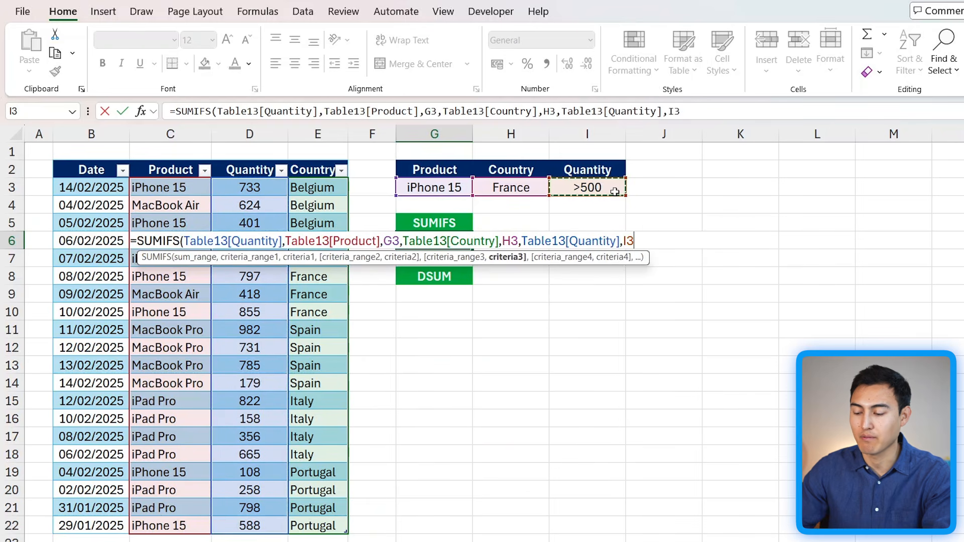
pyautogui.write(')')
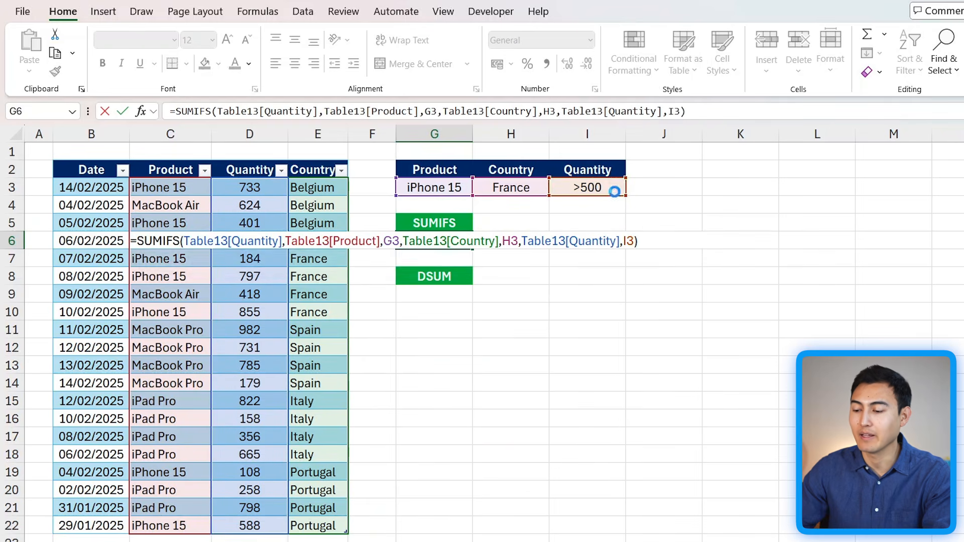
pyautogui.press('Return')
pyautogui.press('Up')
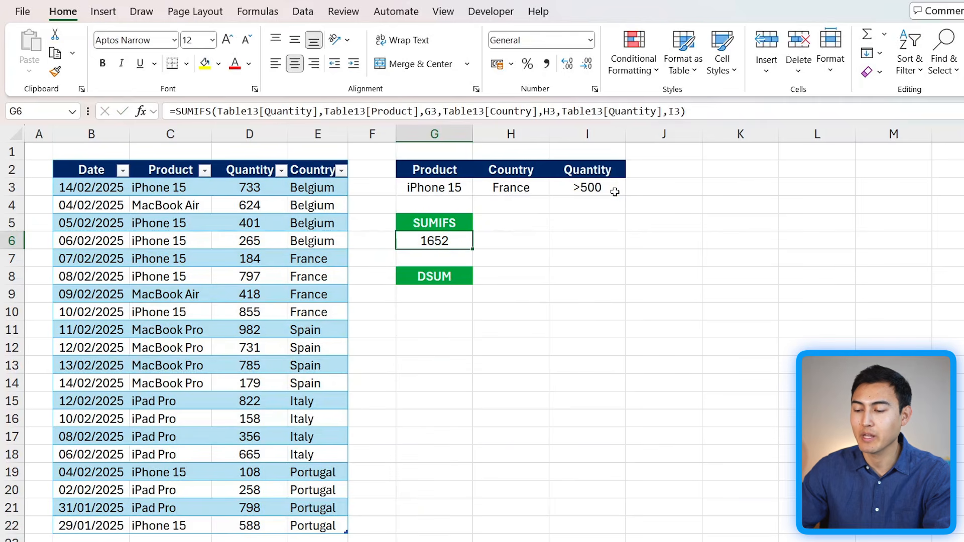
# Start a DSUM formula in G9 with the entire table including its headers as the database.
pyautogui.click(404, 293)
pyautogui.write('=')
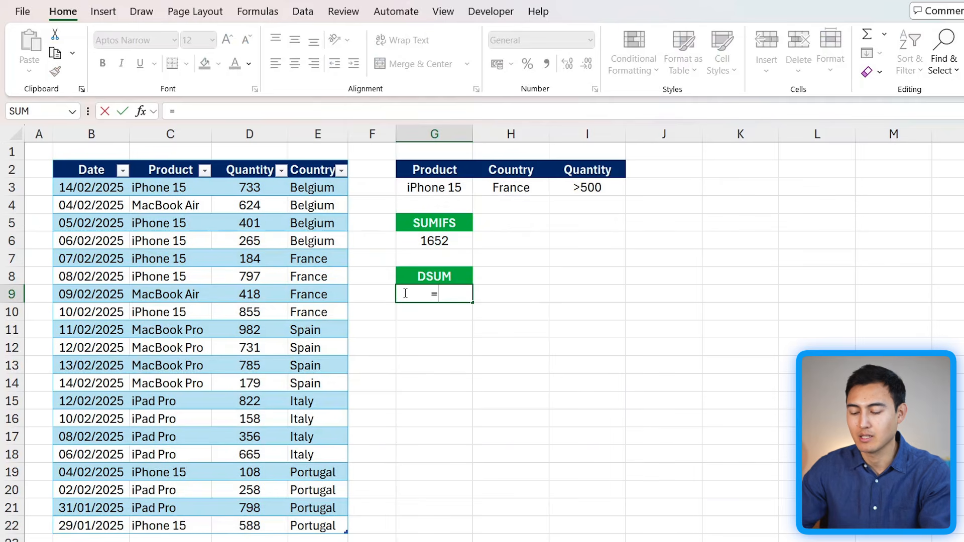
pyautogui.write('dsum')
pyautogui.press('Tab')
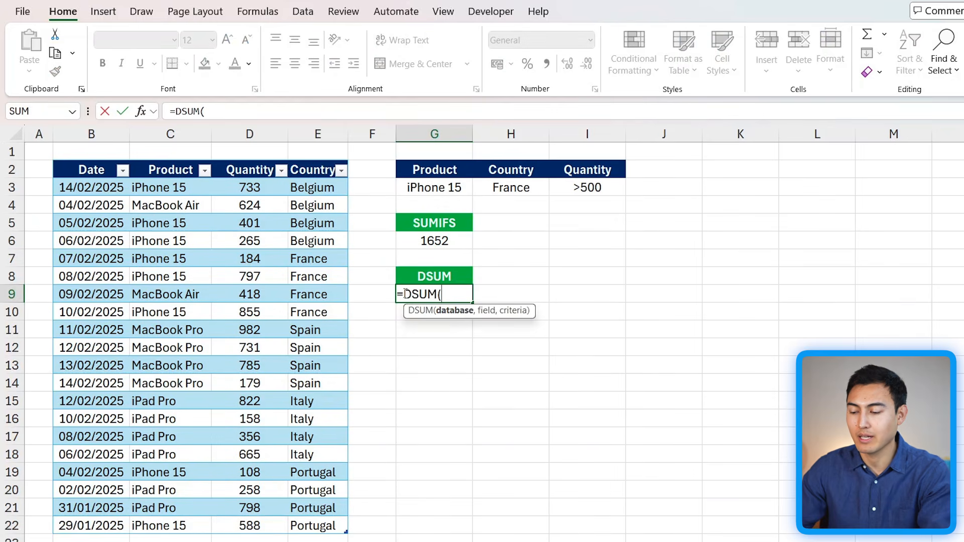
pyautogui.moveTo(108, 170); pyautogui.dragTo(316, 526)
pyautogui.write(',')
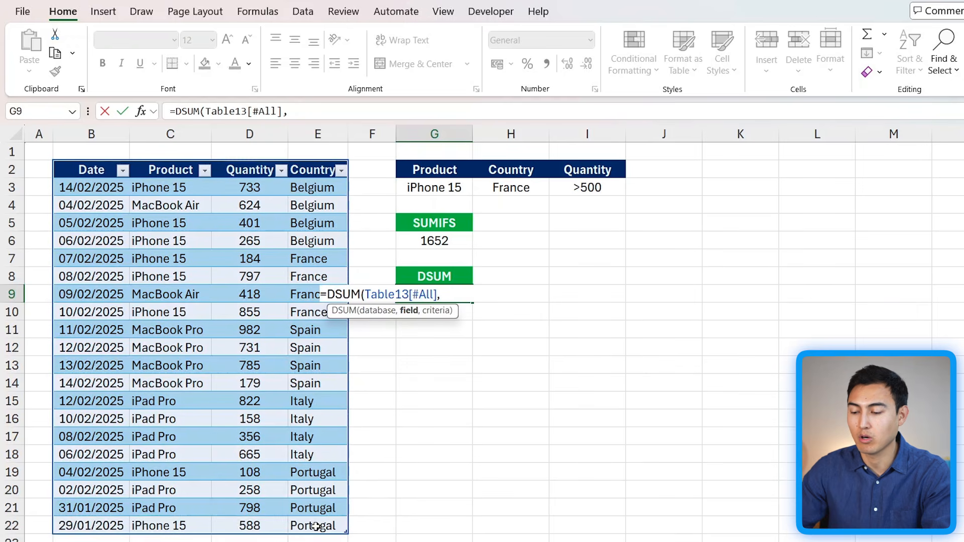
# Complete the DSUM formula with the table's Quantity header as the field and G2:I3 as the criteria.
pyautogui.click(252, 169)
pyautogui.write(',')
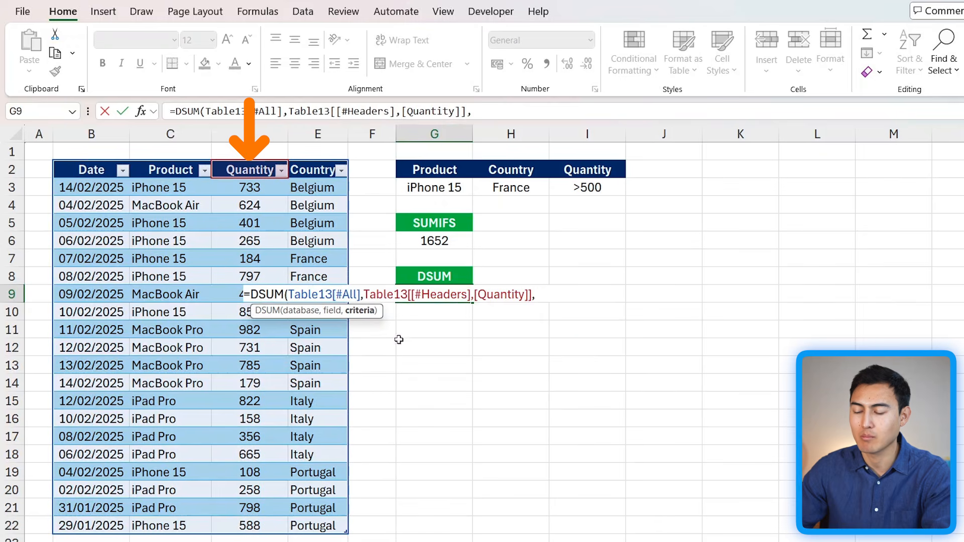
pyautogui.moveTo(418, 176); pyautogui.dragTo(597, 186)
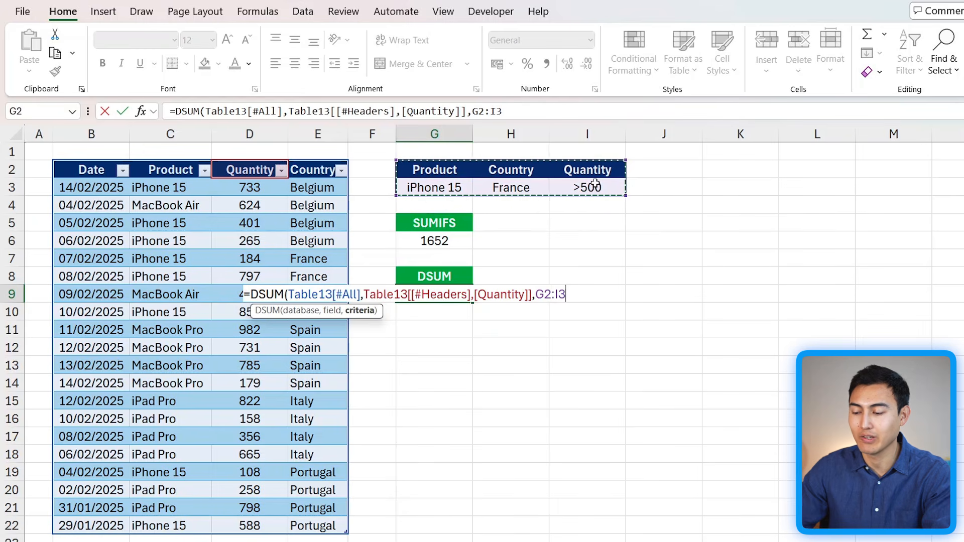
pyautogui.press('Return')
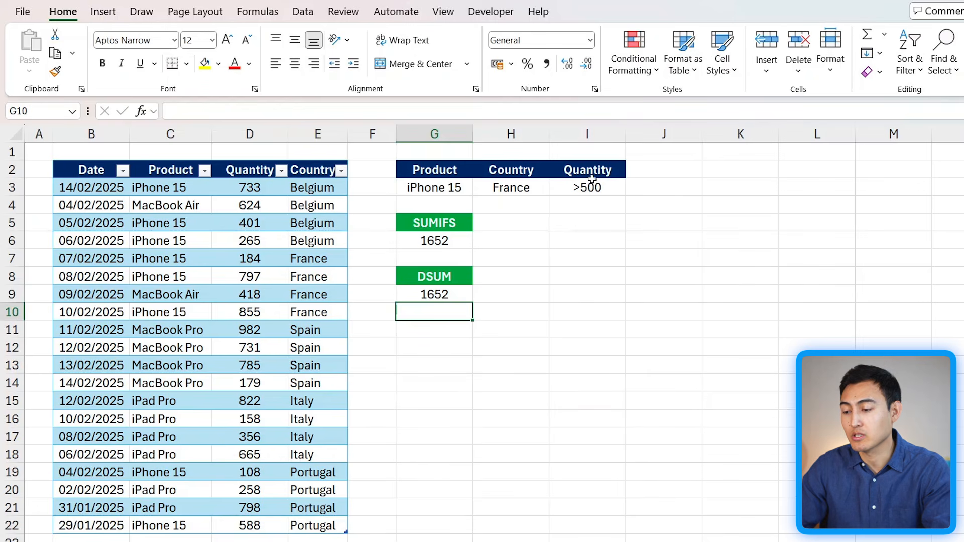
# Clear the Quantity header and its condition from the criteria cells I2:I3.
pyautogui.click(598, 172)
pyautogui.moveTo(597, 173); pyautogui.dragTo(596, 196)
pyautogui.press('Delete')
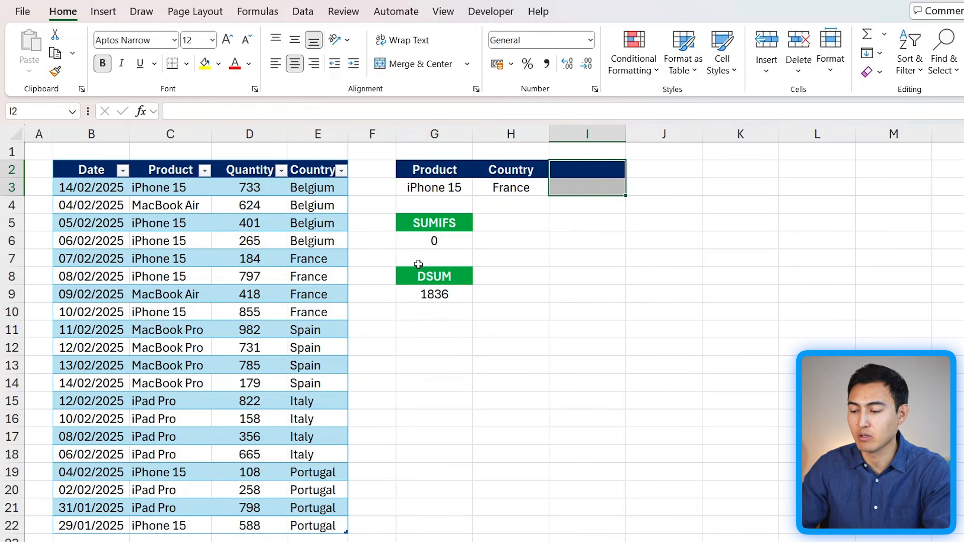
# Shrink the criteria range of the DSUM formula in G9 to G2:H3.
pyautogui.click(425, 292)
pyautogui.doubleClick(446, 297)
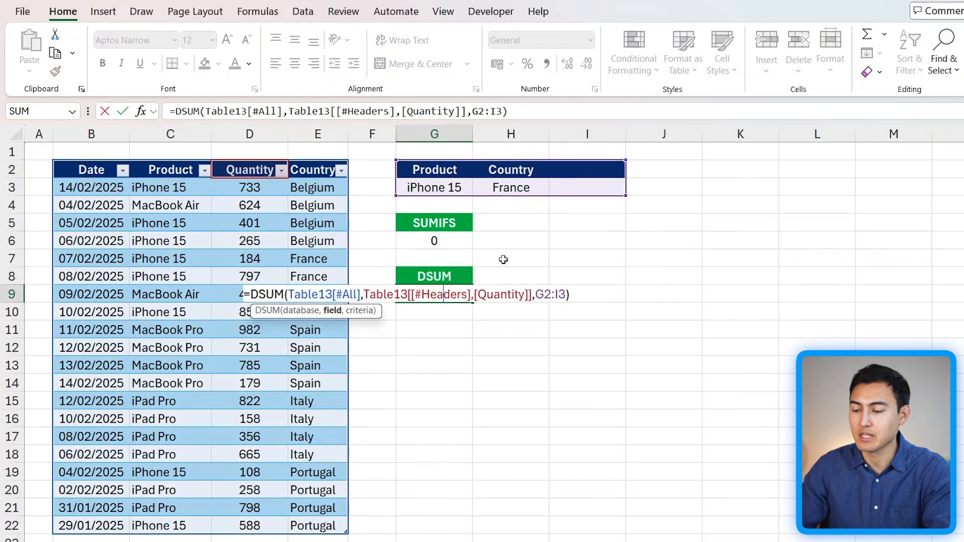
pyautogui.moveTo(625, 197); pyautogui.dragTo(574, 196)
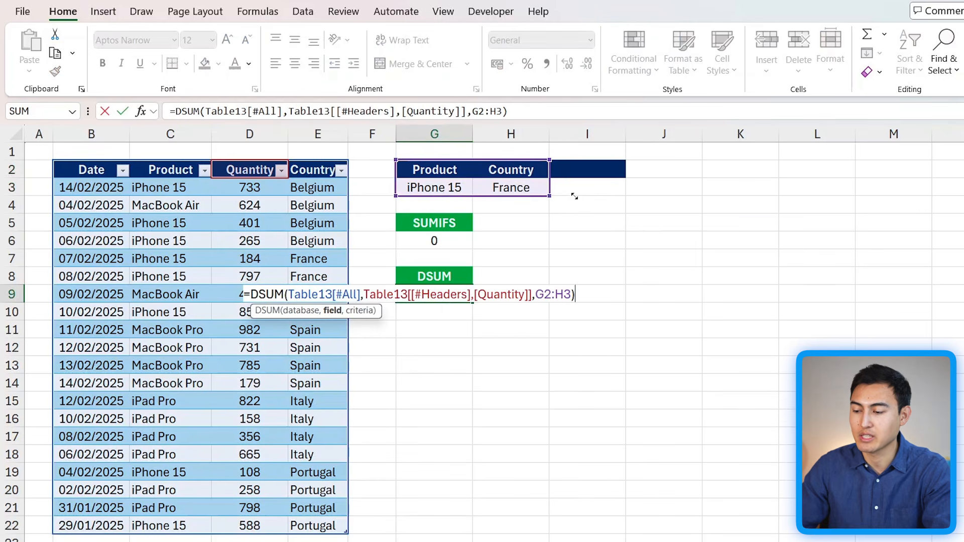
pyautogui.press('Return')
pyautogui.press('Up')
pyautogui.press('Up')
# Remove the Quantity criteria range and its I3 criterion from the SUMIFS formula in G6.
pyautogui.click(455, 239)
pyautogui.doubleClick(441, 241)
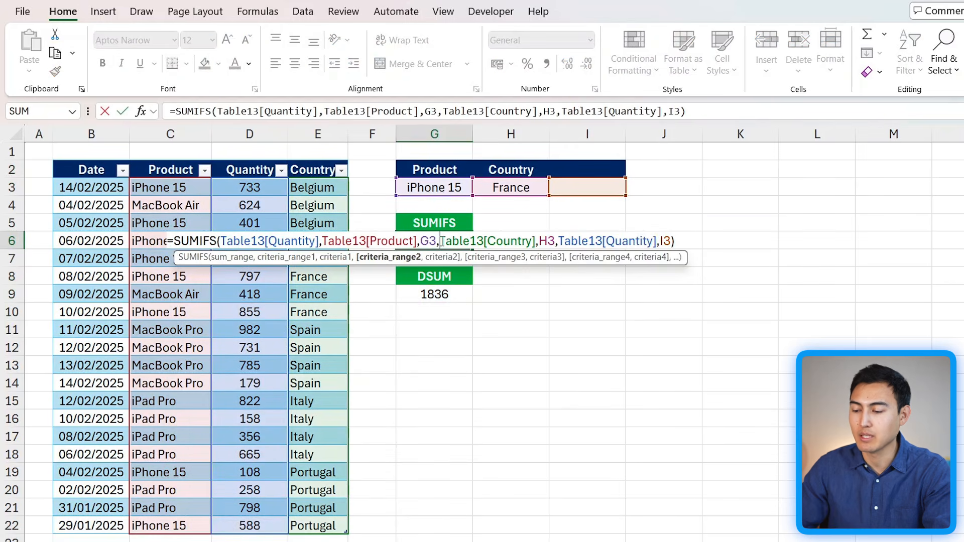
pyautogui.moveTo(540, 241); pyautogui.dragTo(665, 239)
pyautogui.click(569, 241)
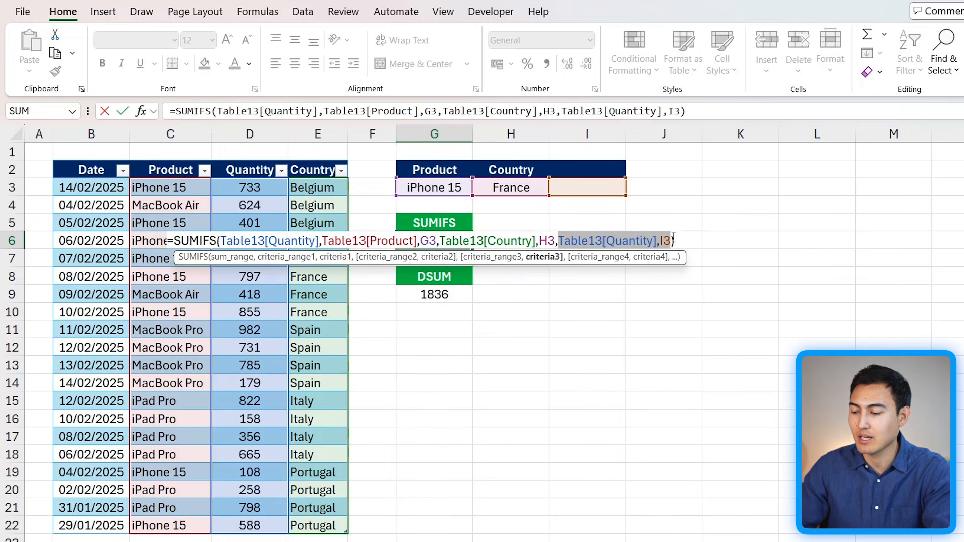
pyautogui.press('BackSpace')
pyautogui.press('BackSpace')
pyautogui.press('Return')
pyautogui.press('Up')
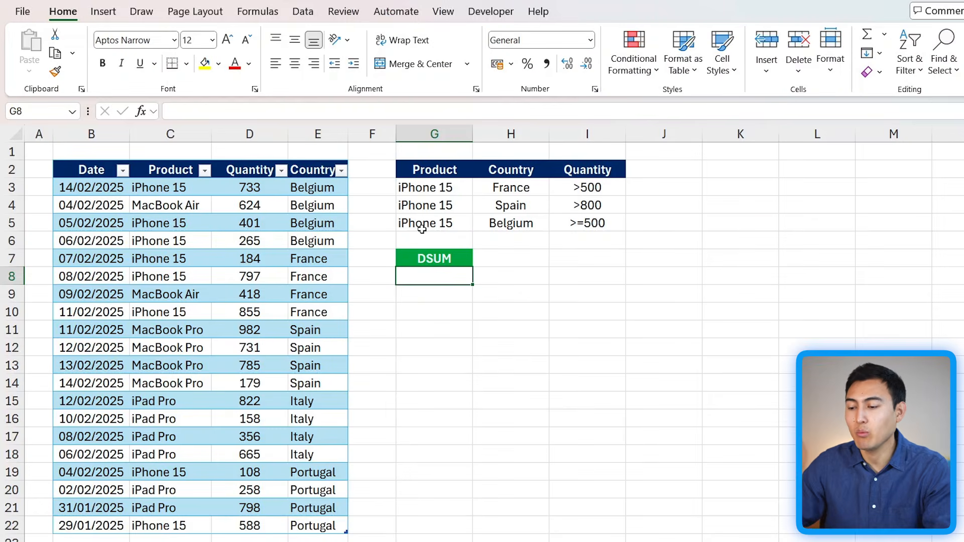
# On the sheet with several criteria rows, review each Product, Country and Quantity condition set in G3:I5.
pyautogui.click(434, 189)
pyautogui.moveTo(482, 189); pyautogui.dragTo(560, 188)
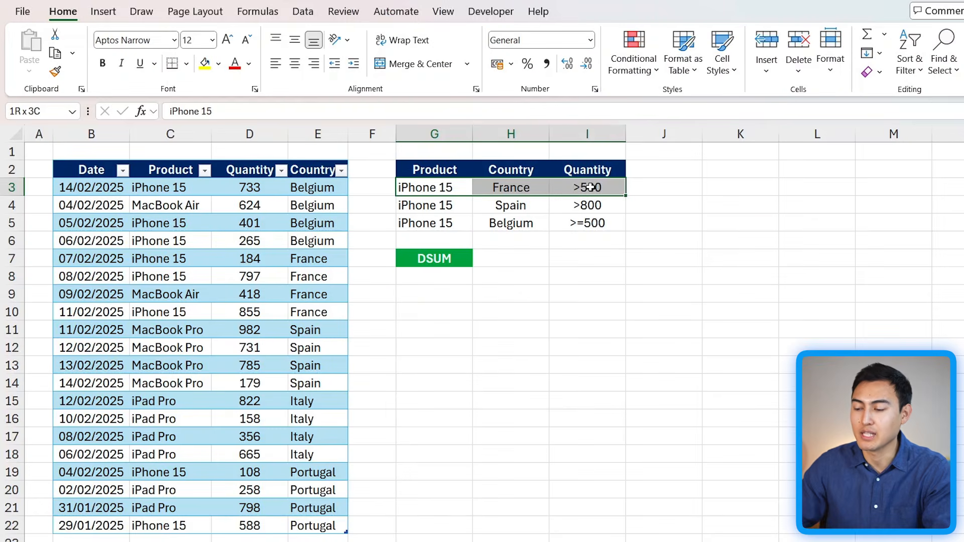
pyautogui.press('Down')
pyautogui.hotkey('shift', 'Right')
pyautogui.hotkey('shift', 'Right')
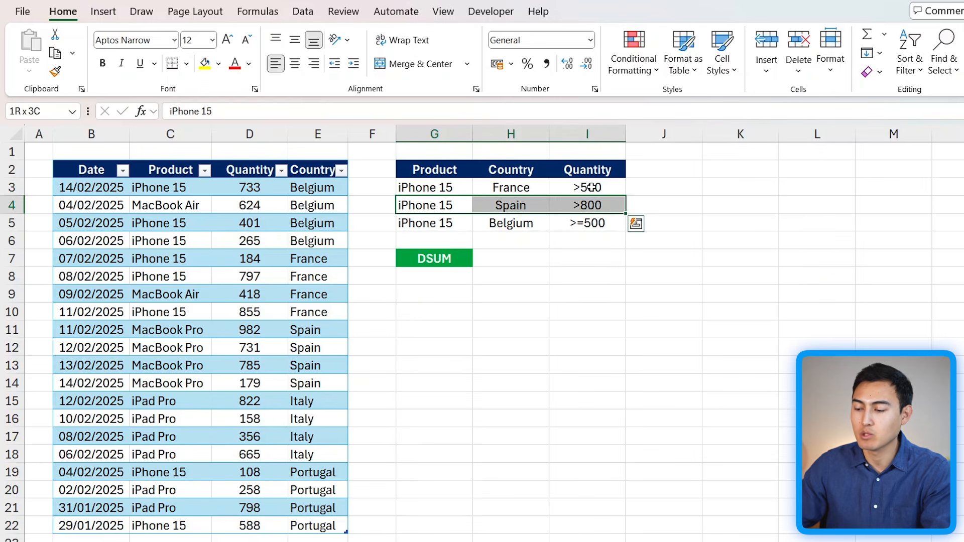
pyautogui.press('Down')
pyautogui.hotkey('shift', 'Right')
pyautogui.hotkey('shift', 'Right')
pyautogui.press('Up')
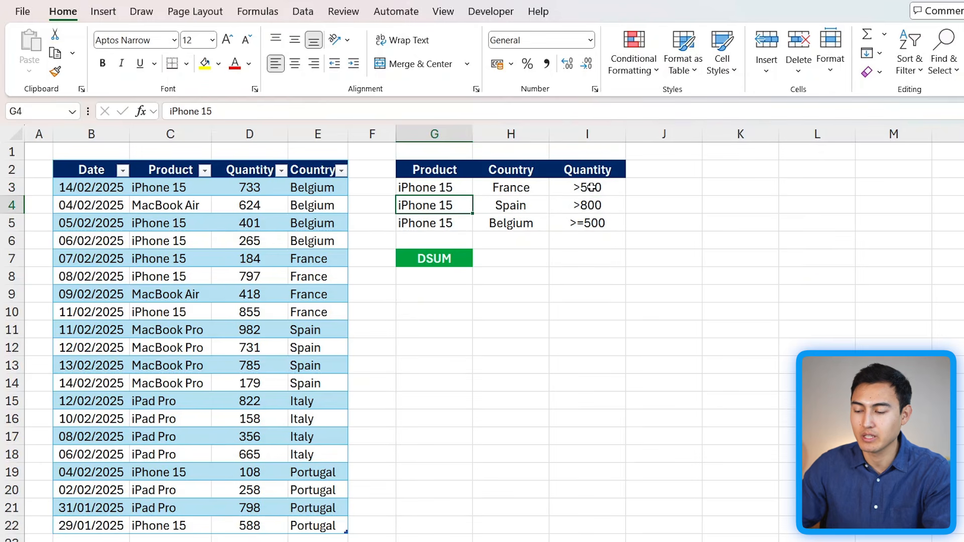
pyautogui.press('Up')
pyautogui.hotkey('shift', 'Right')
pyautogui.hotkey('shift', 'Right')
pyautogui.press('Down')
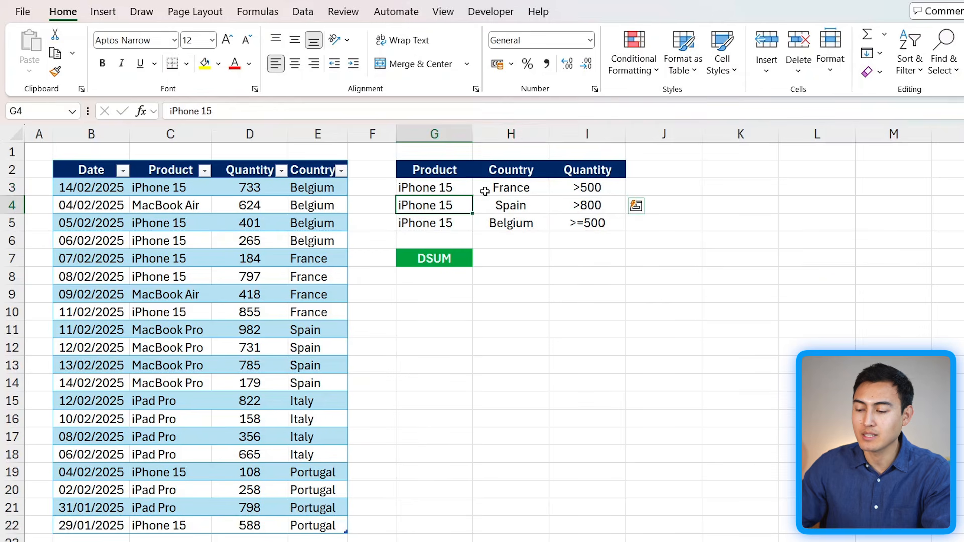
pyautogui.hotkey('shift', 'Right')
pyautogui.hotkey('shift', 'Right')
pyautogui.press('Down')
pyautogui.hotkey('shift', 'Right')
pyautogui.hotkey('shift', 'Right')
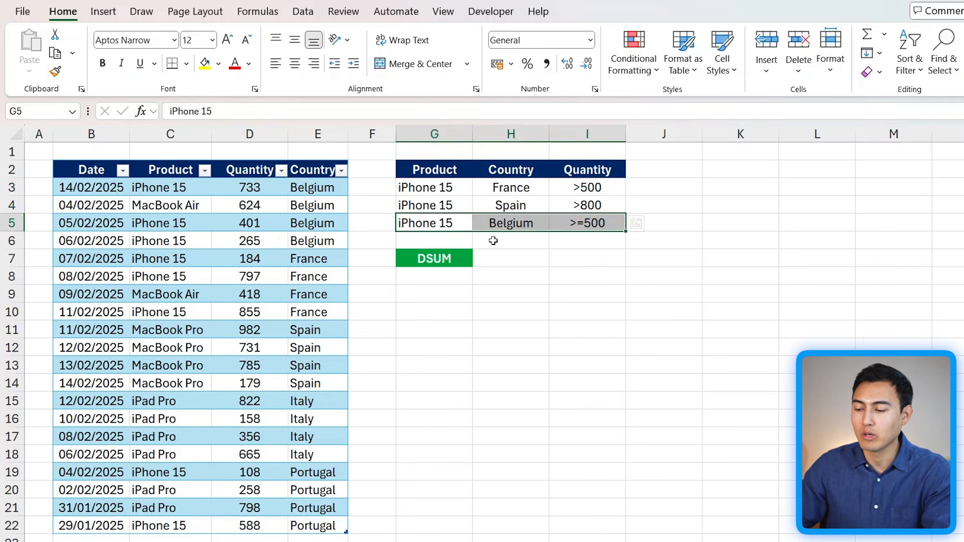
pyautogui.press('Right')
pyautogui.click(611, 217)
pyautogui.hotkey('shift', 'Up')
pyautogui.hotkey('shift', 'Up')
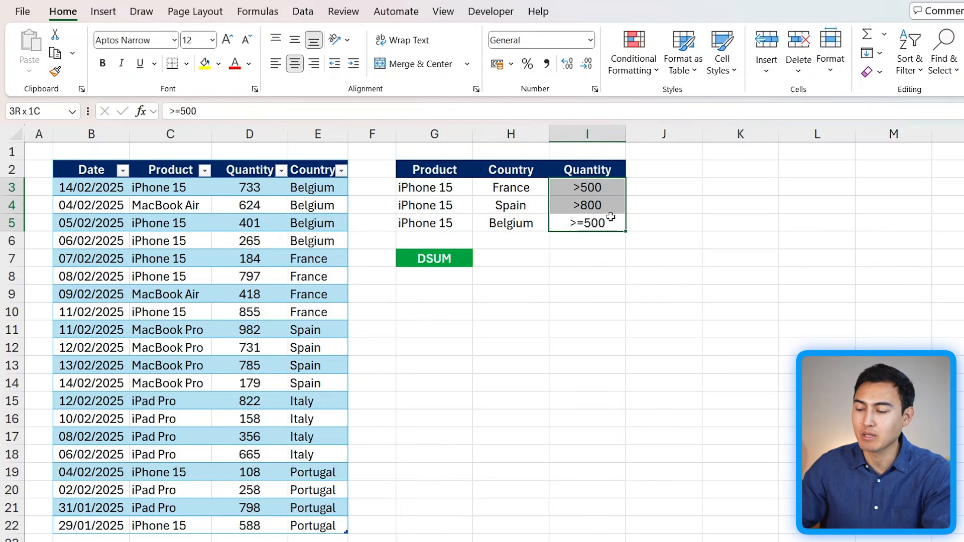
# Start a DSUM formula in G8 with the entire table including its headers as the database.
pyautogui.click(415, 282)
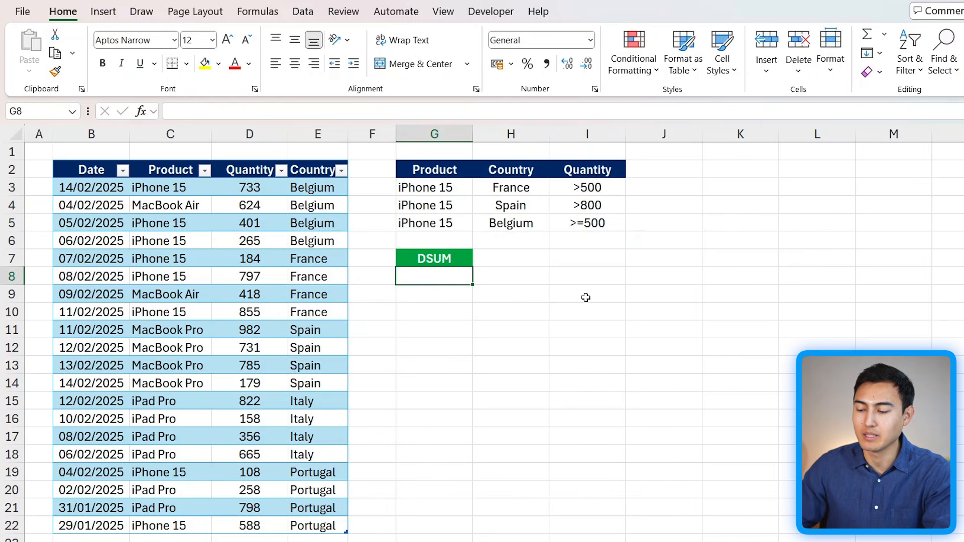
pyautogui.write('=dsum')
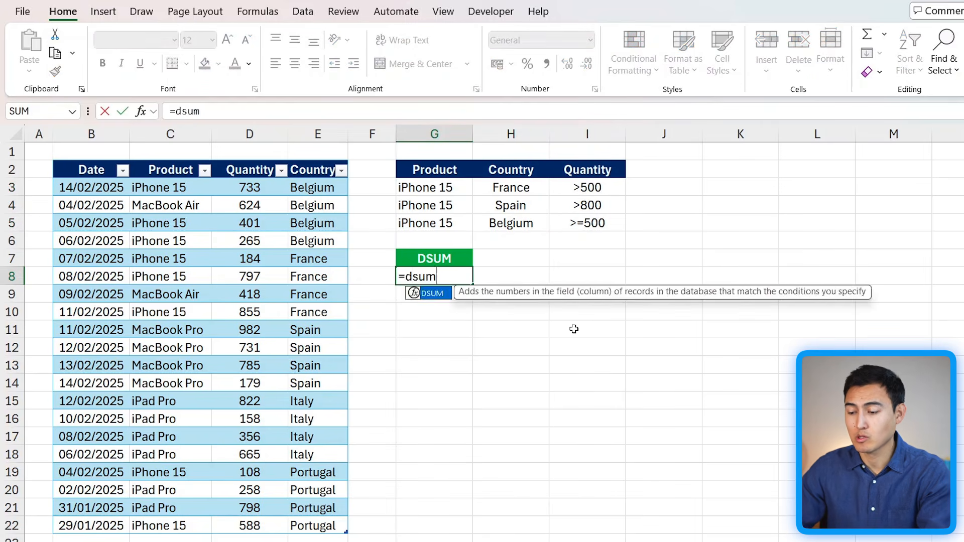
pyautogui.press('Tab')
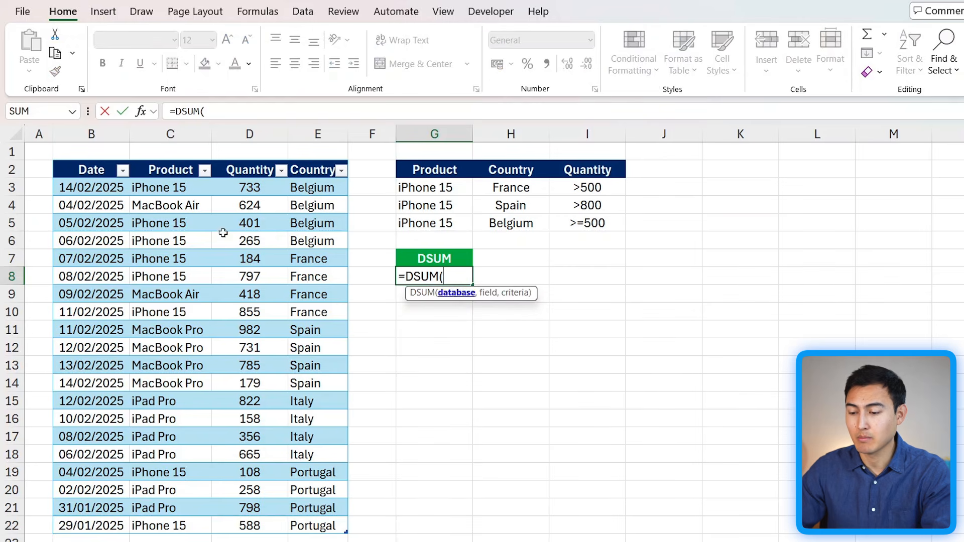
pyautogui.moveTo(79, 168); pyautogui.dragTo(320, 528)
pyautogui.write(',')
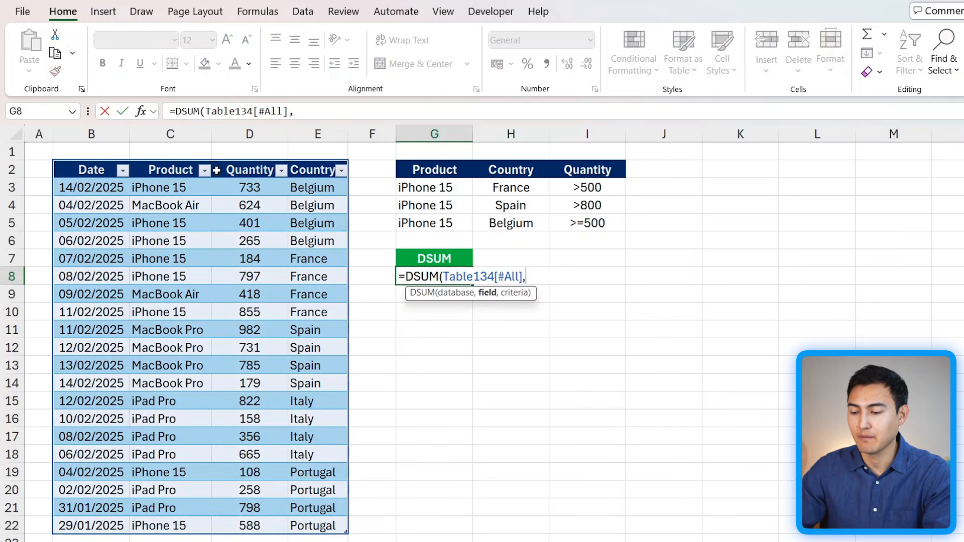
# Complete the G8 DSUM formula with the Quantity header as field and G2:I5 as criteria, and reopen it for review.
pyautogui.click(256, 172)
pyautogui.write(',')
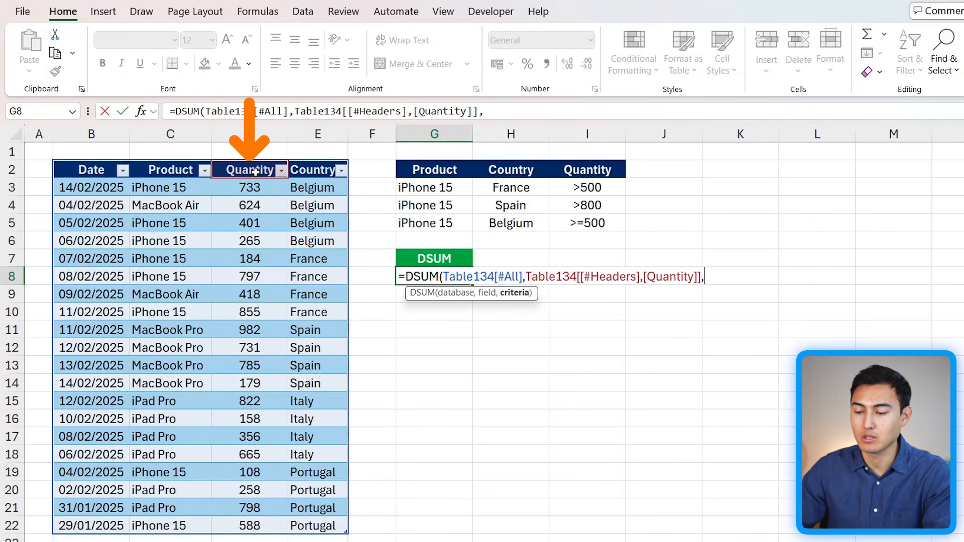
pyautogui.moveTo(417, 169); pyautogui.dragTo(586, 224)
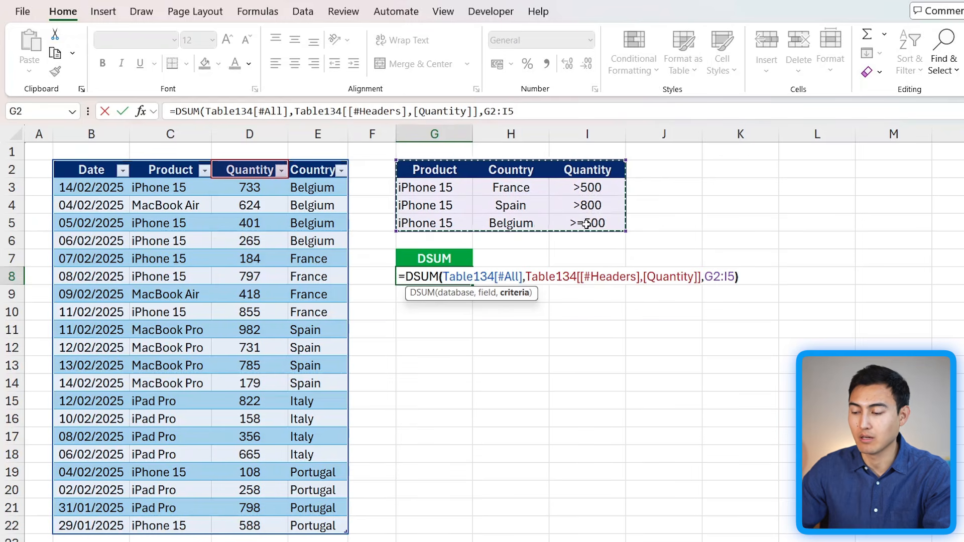
pyautogui.press('Return')
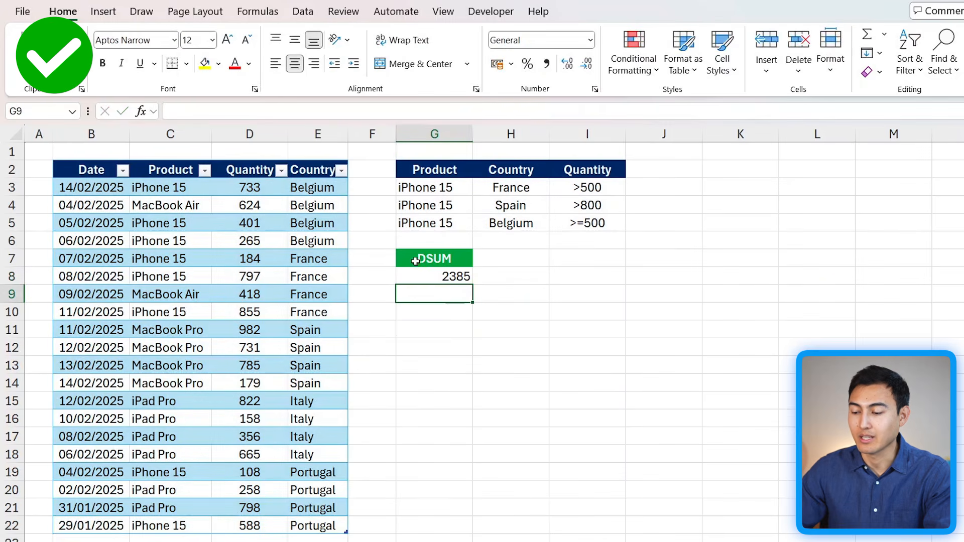
pyautogui.click(446, 273)
pyautogui.doubleClick(446, 276)
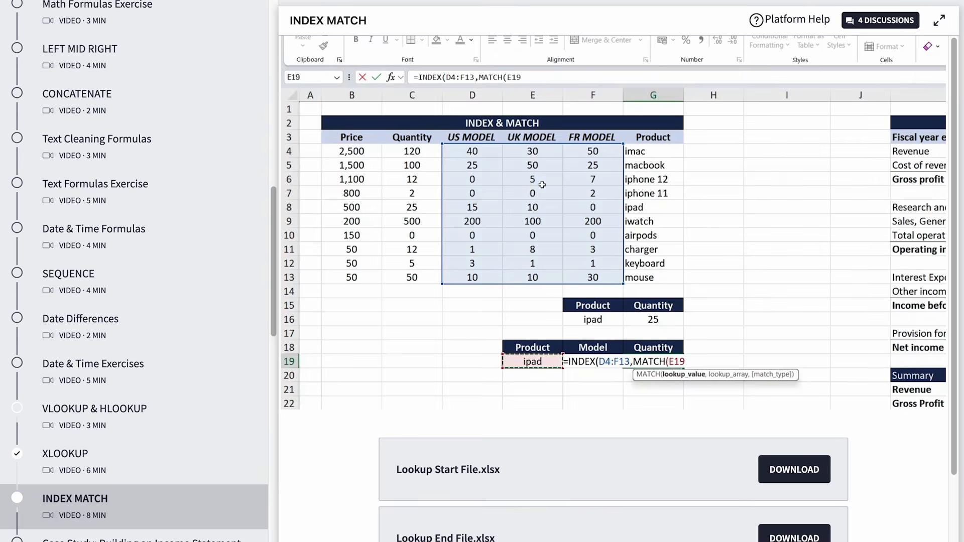
pyautogui.write(',')
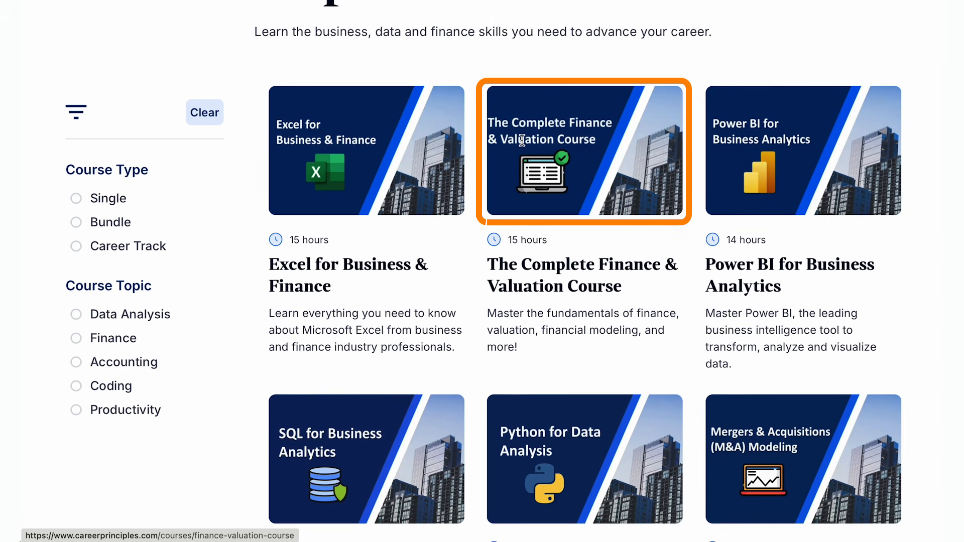
pyautogui.scroll(-6, 522, 141)
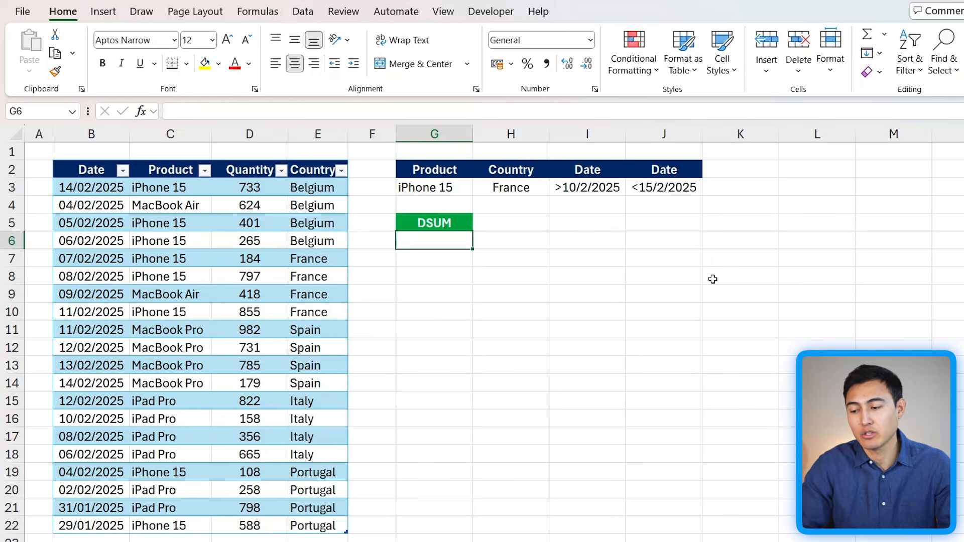
# Enter a DSUM formula in G6 with the entire table including headers as database, the Quantity header as field and G2:J3 as criteria.
pyautogui.click(576, 191)
pyautogui.press('Right')
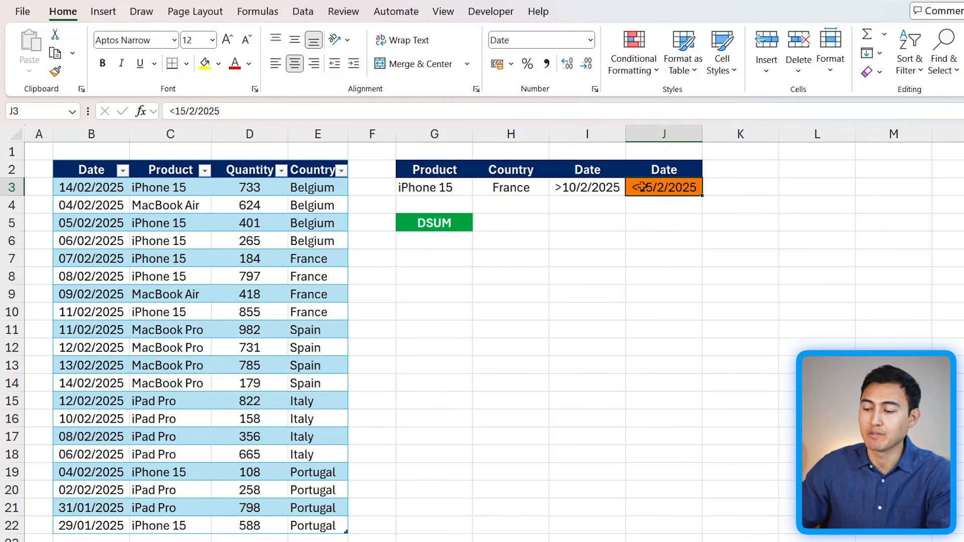
pyautogui.click(416, 187)
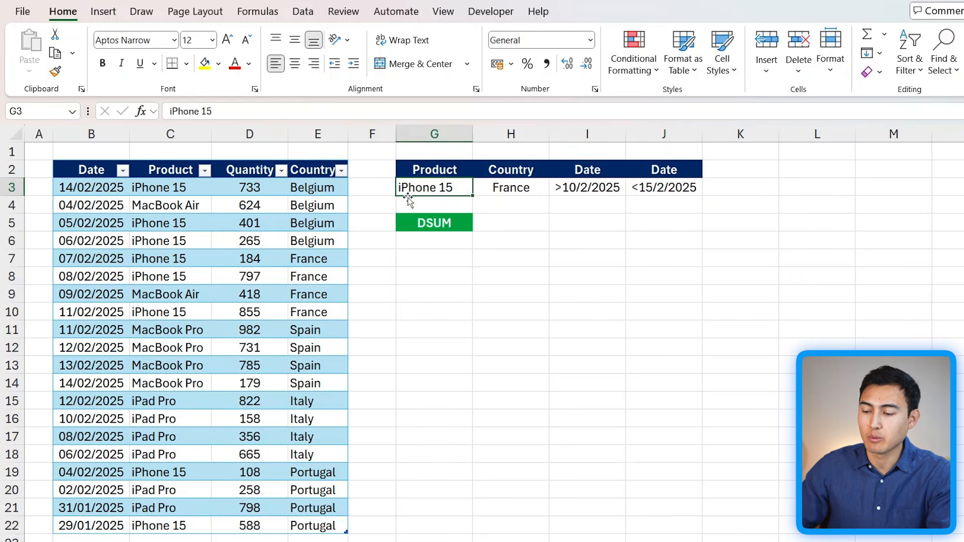
pyautogui.press('Right')
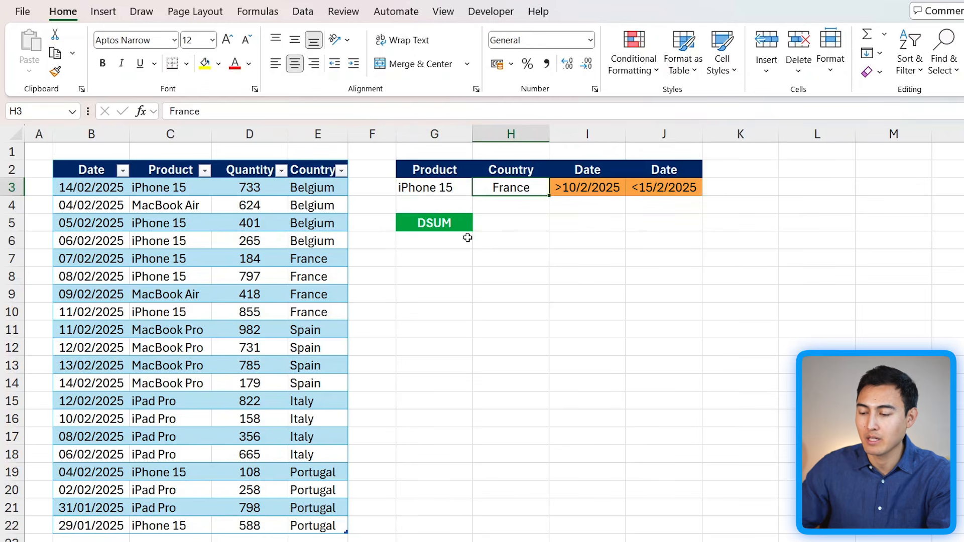
pyautogui.click(440, 240)
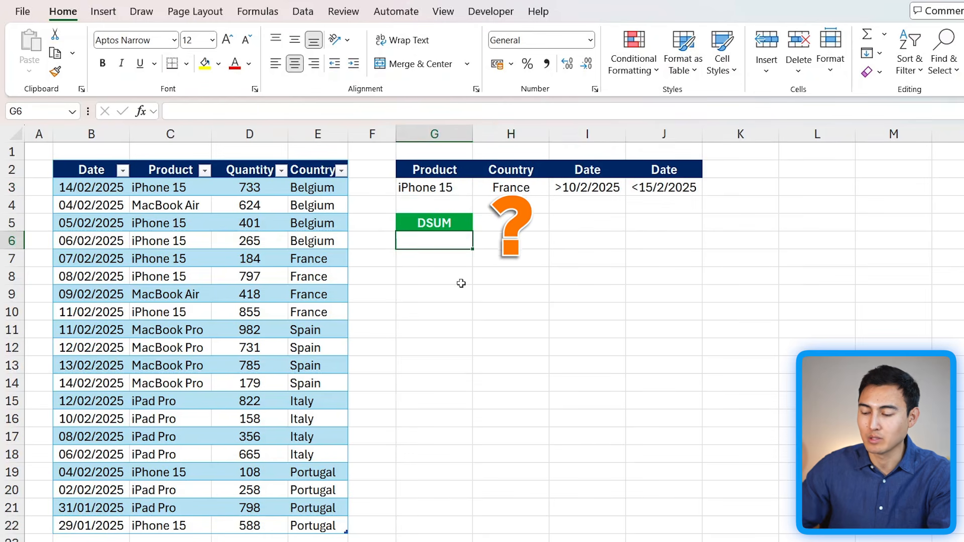
pyautogui.write('=dsu')
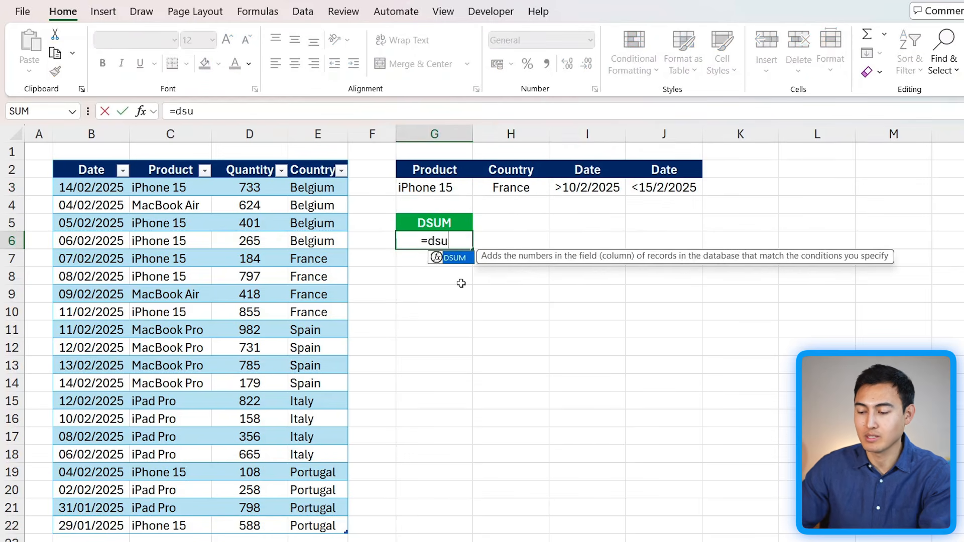
pyautogui.press('Tab')
pyautogui.moveTo(93, 177); pyautogui.dragTo(329, 527)
pyautogui.write(',')
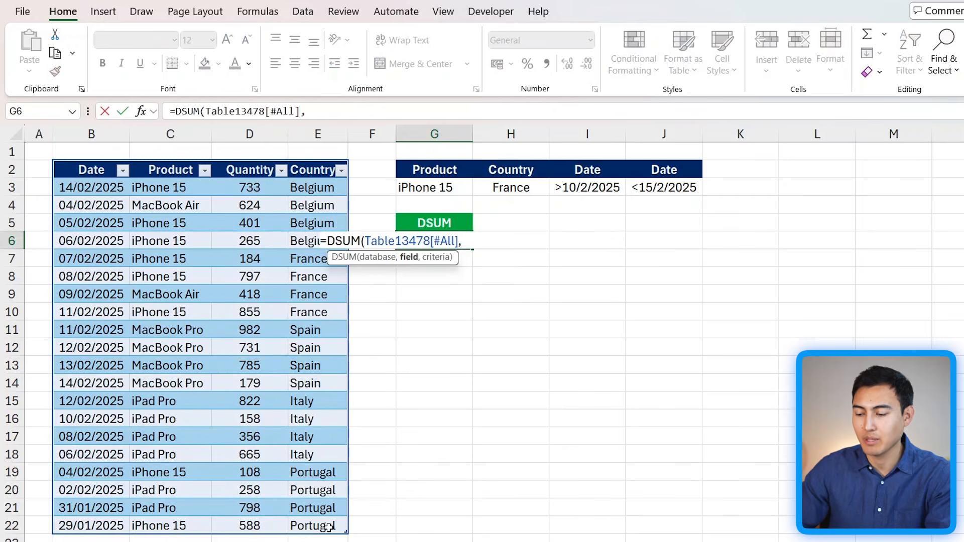
pyautogui.click(254, 171)
pyautogui.write(',')
pyautogui.moveTo(428, 170); pyautogui.dragTo(665, 189)
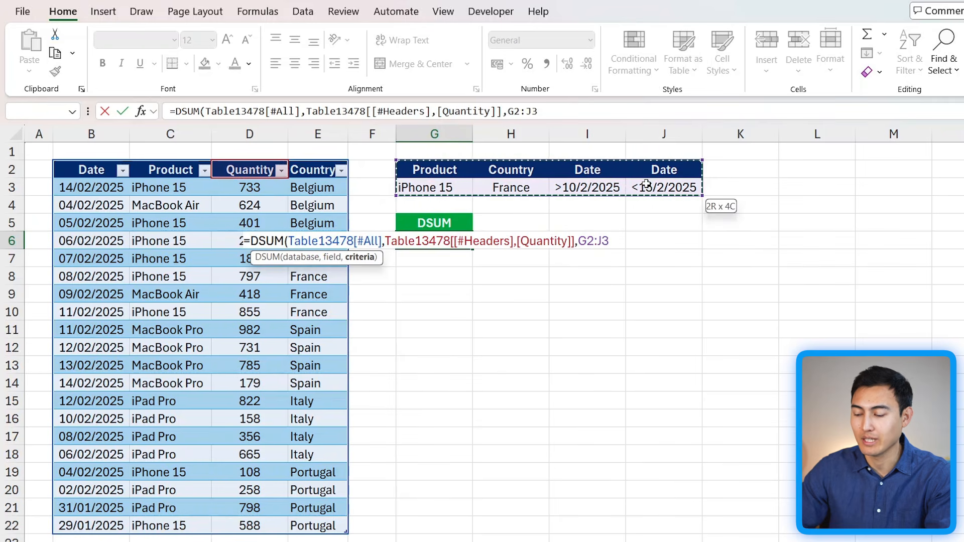
pyautogui.press('Return')
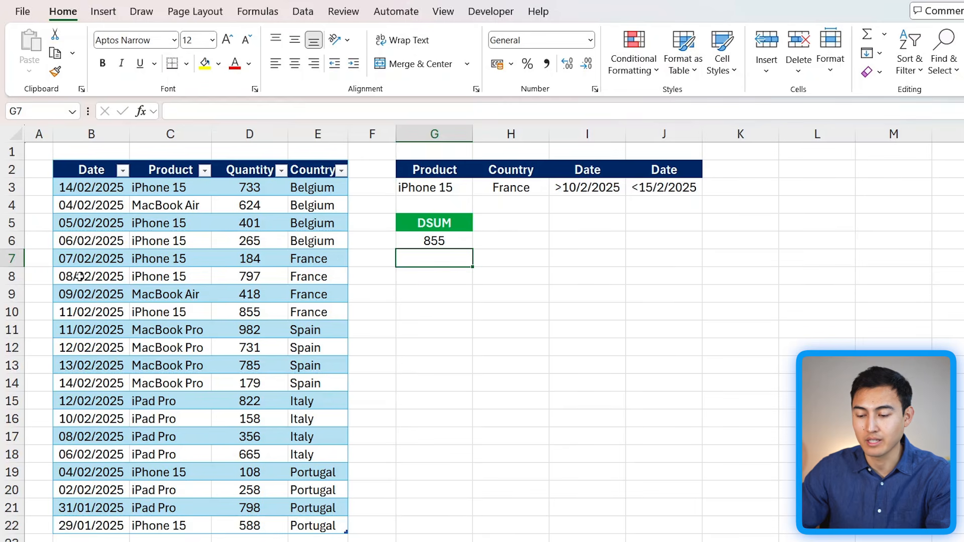
# Copy the 11/02/2025 iPhone 15 France row and paste it as a new table row starting at B23.
pyautogui.moveTo(68, 312); pyautogui.dragTo(304, 312)
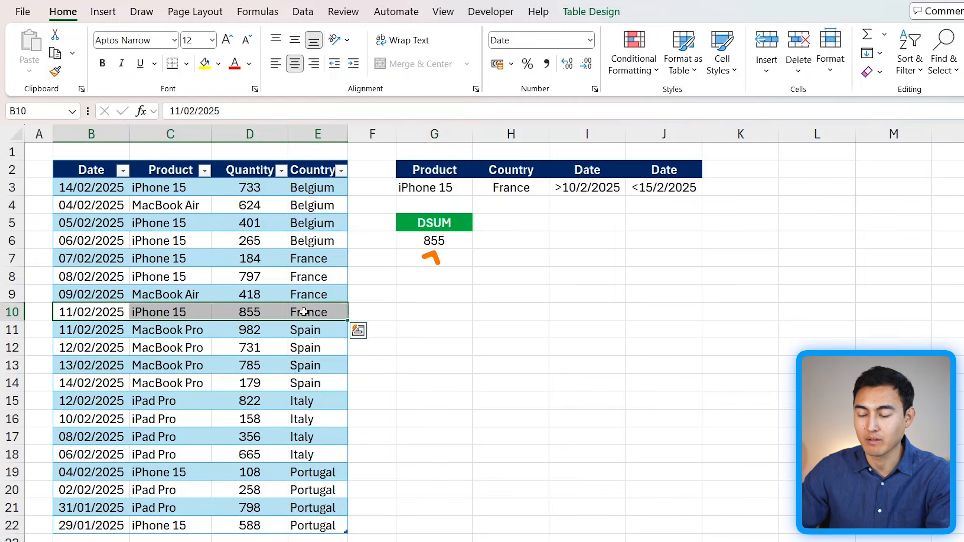
pyautogui.scroll(-2, 305, 312)
pyautogui.hotkey('ctrl', 'c')
pyautogui.click(70, 474)
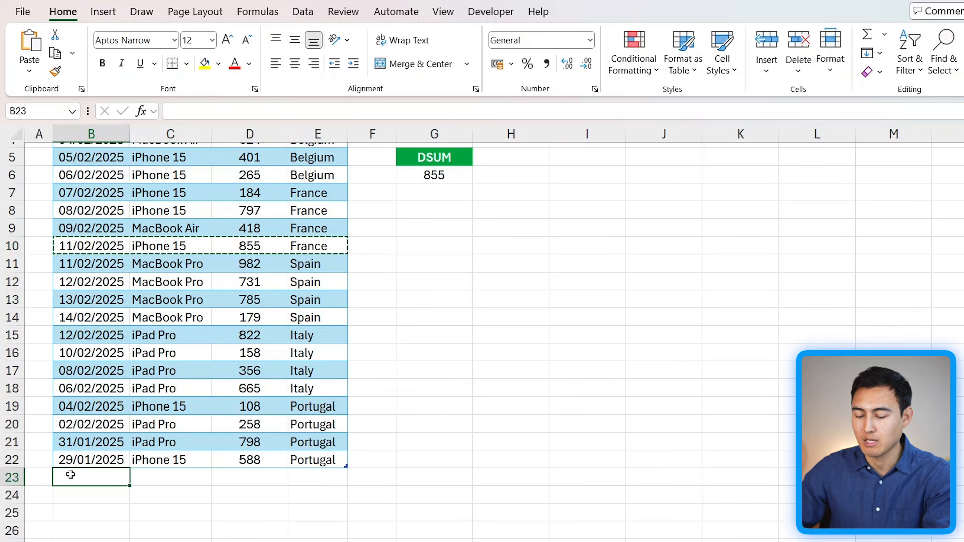
pyautogui.hotkey('ctrl', 'v')
# Set the Quantity of the new iPhone 15 France row in D23 to 1500.
pyautogui.click(216, 477)
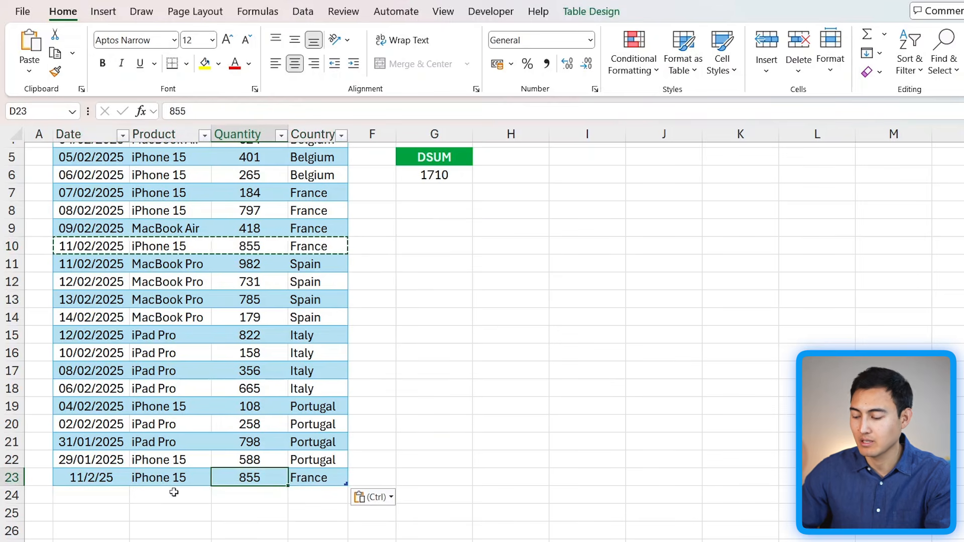
pyautogui.write('1500')
pyautogui.press('Return')
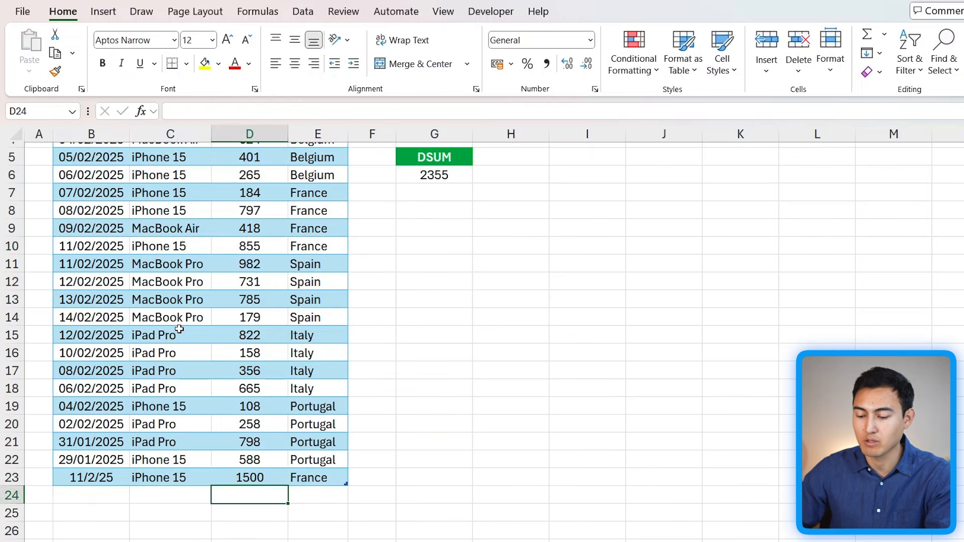
pyautogui.press('Up')
# Inspect the table references and criteria range in the G6 DSUM formula without changing them.
pyautogui.scroll(2, 179, 329)
pyautogui.doubleClick(448, 237)
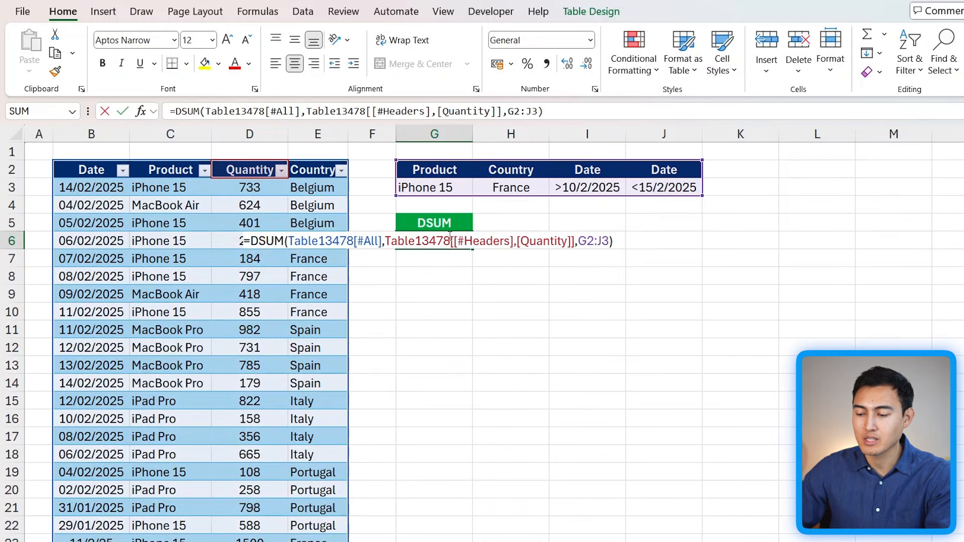
pyautogui.press('Escape')
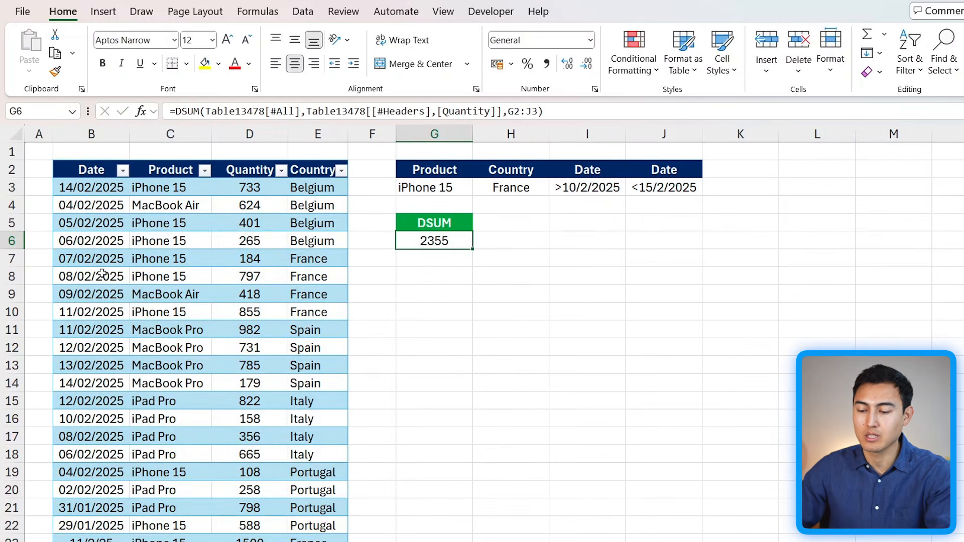
pyautogui.click(190, 276)
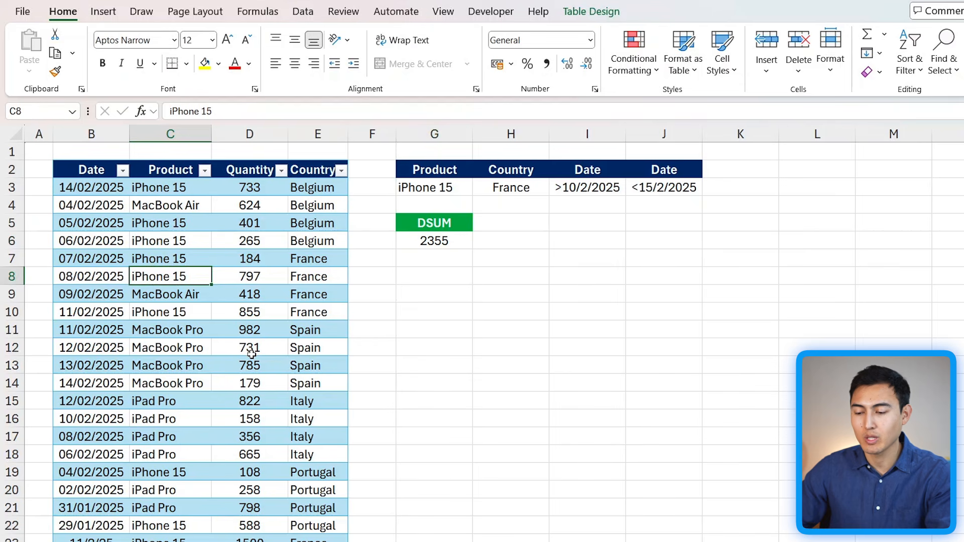
pyautogui.hotkey('ctrl', 't')
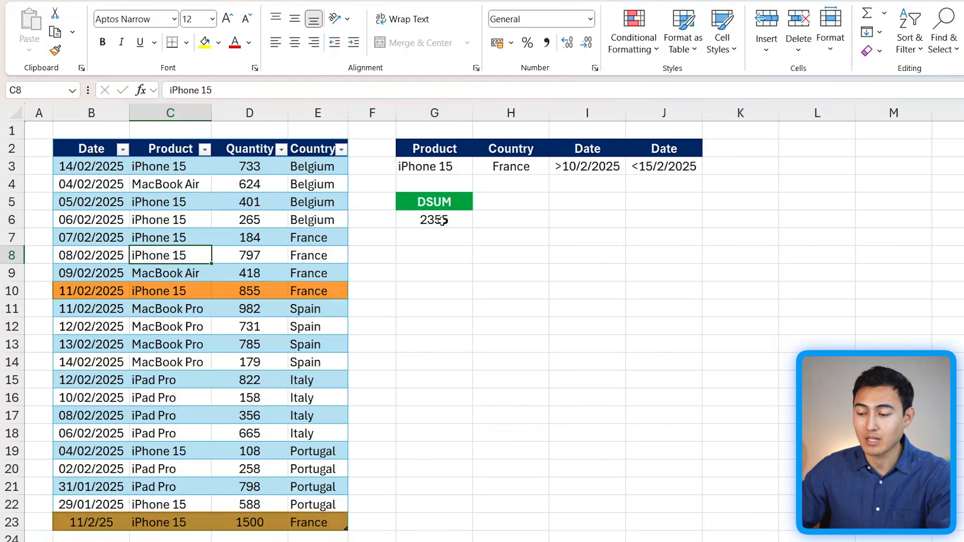
pyautogui.doubleClick(436, 239)
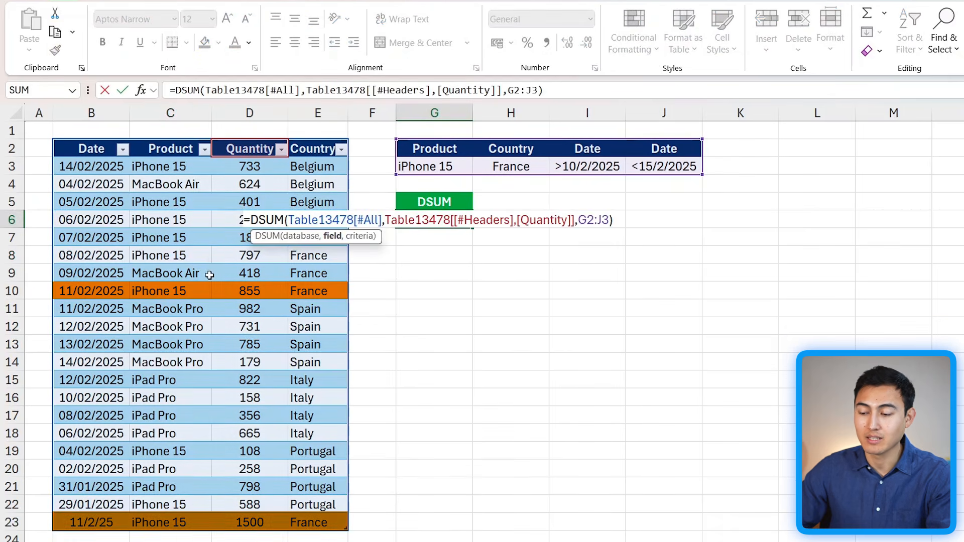
pyautogui.press('Escape')
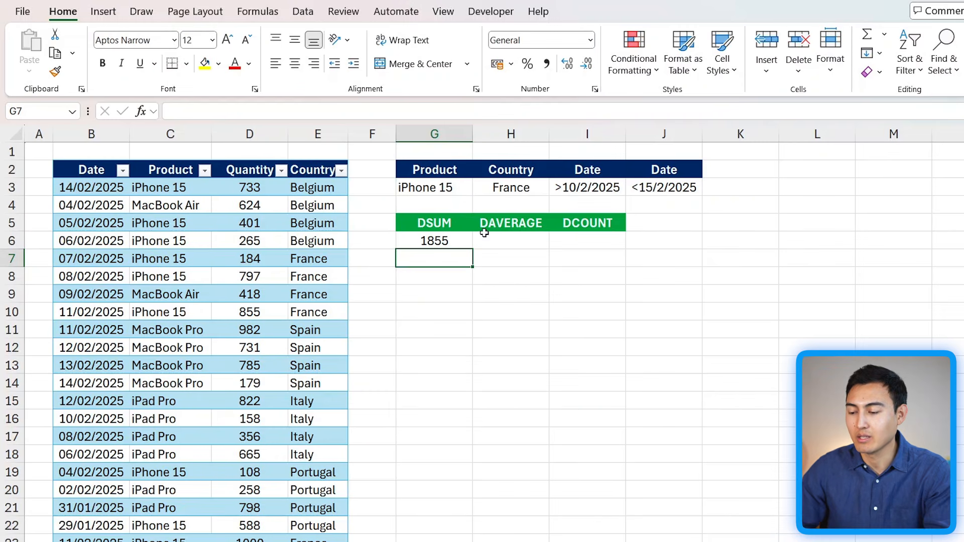
# Enter a DAVERAGE formula in H6 using the entire table with headers, the Quantity header as field and G2:J3 as criteria.
pyautogui.press('Up')
pyautogui.press('Right')
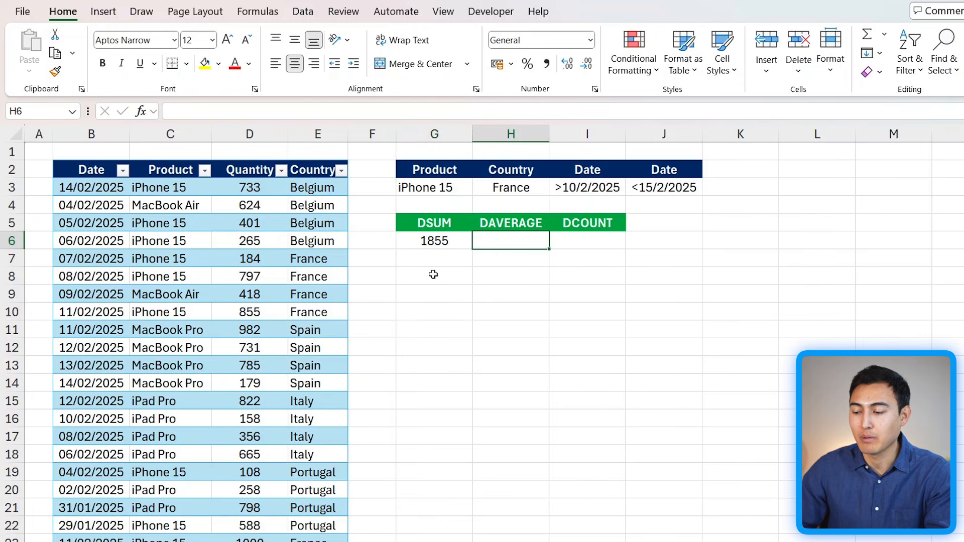
pyautogui.write('=dav')
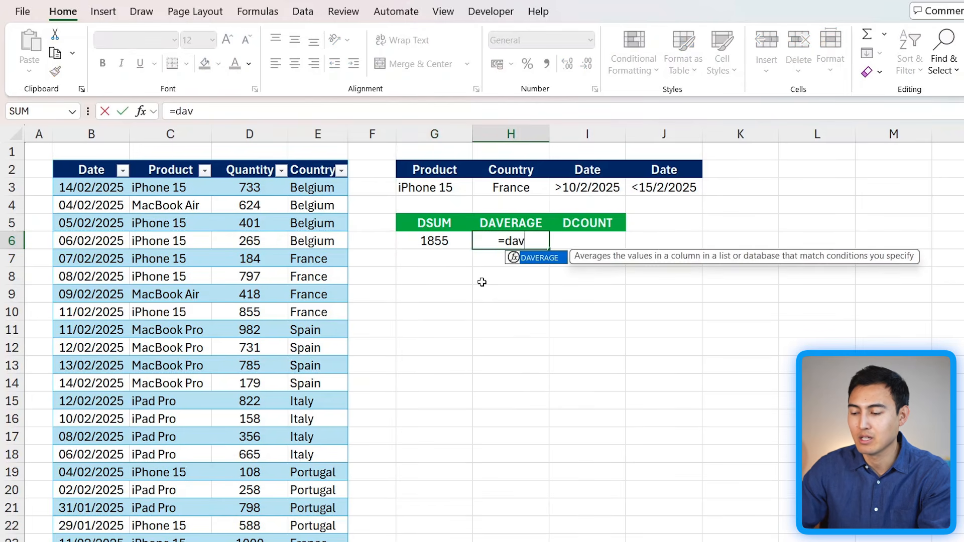
pyautogui.press('Tab')
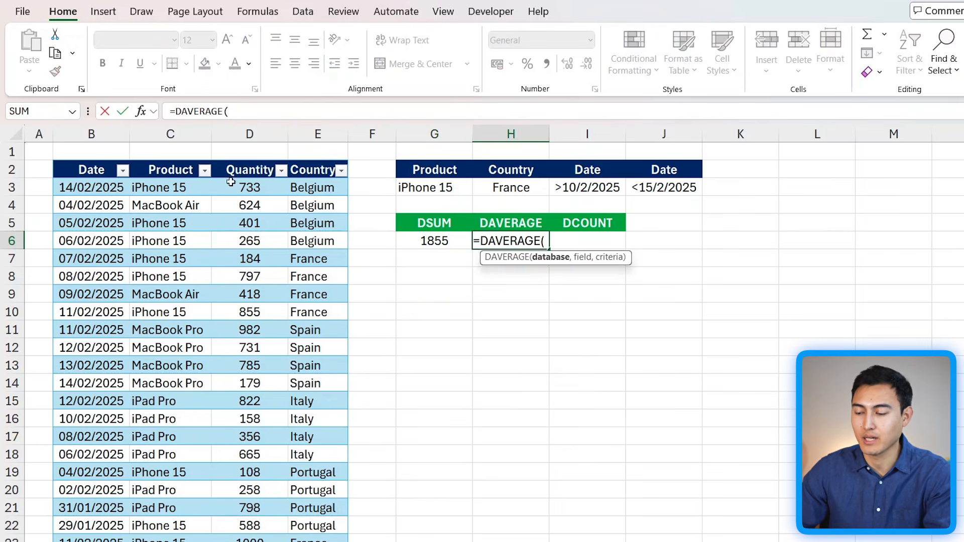
pyautogui.moveTo(89, 170); pyautogui.dragTo(340, 539)
pyautogui.write(',')
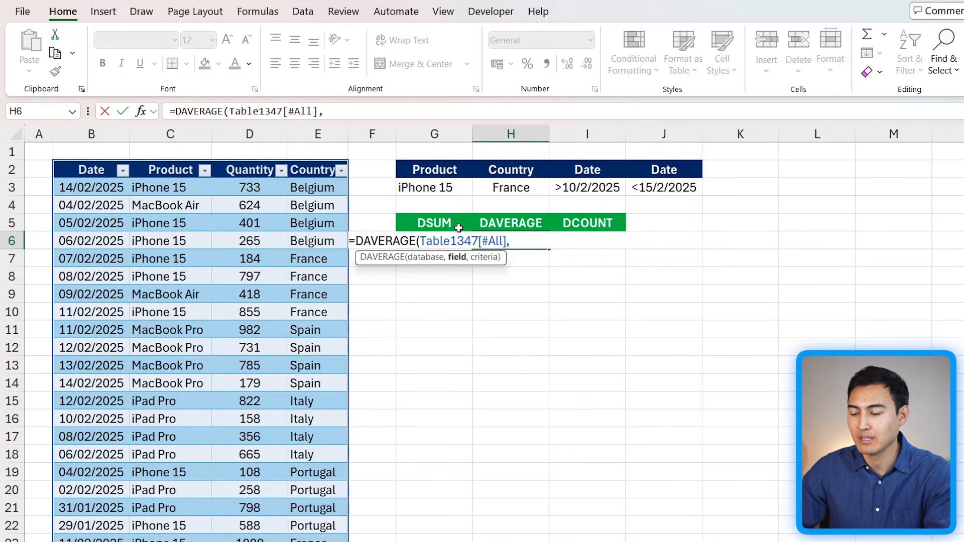
pyautogui.click(249, 171)
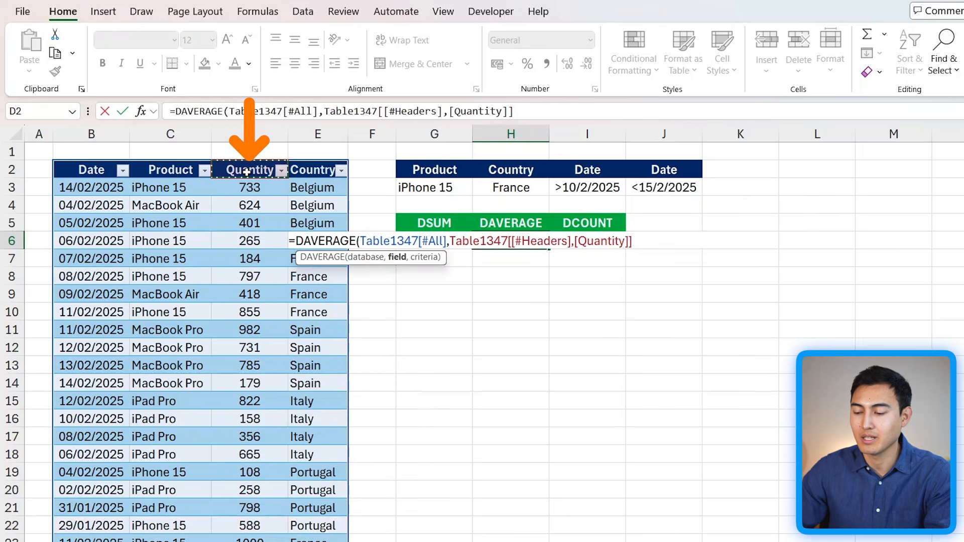
pyautogui.write(',')
pyautogui.moveTo(425, 169); pyautogui.dragTo(678, 188)
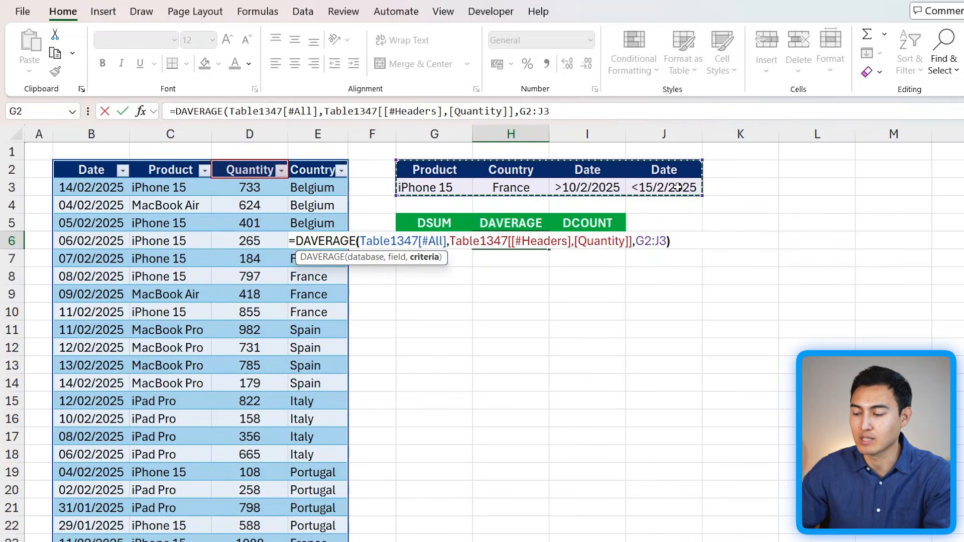
pyautogui.press('Return')
# Enter a DCOUNT formula in I6 using the entire table with headers, the Quantity header as field and G2:J3 as criteria.
pyautogui.press('Up')
pyautogui.press('Right')
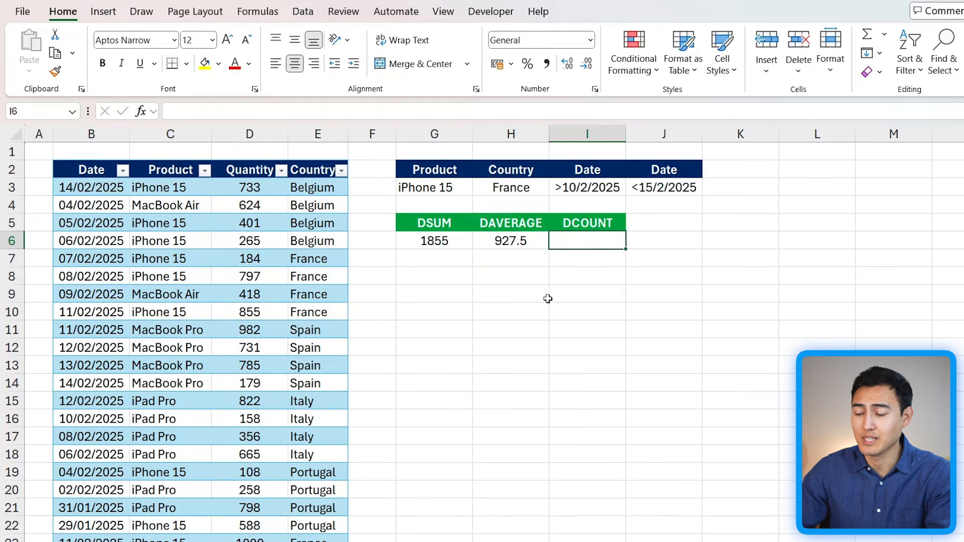
pyautogui.write('=')
pyautogui.write('cou')
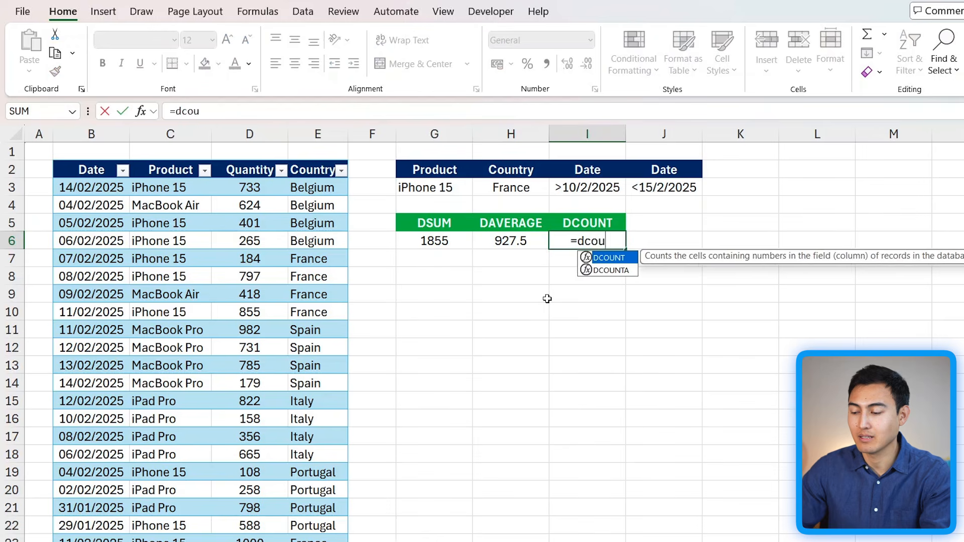
pyautogui.press('Tab')
pyautogui.moveTo(100, 180); pyautogui.dragTo(321, 538)
pyautogui.write(',')
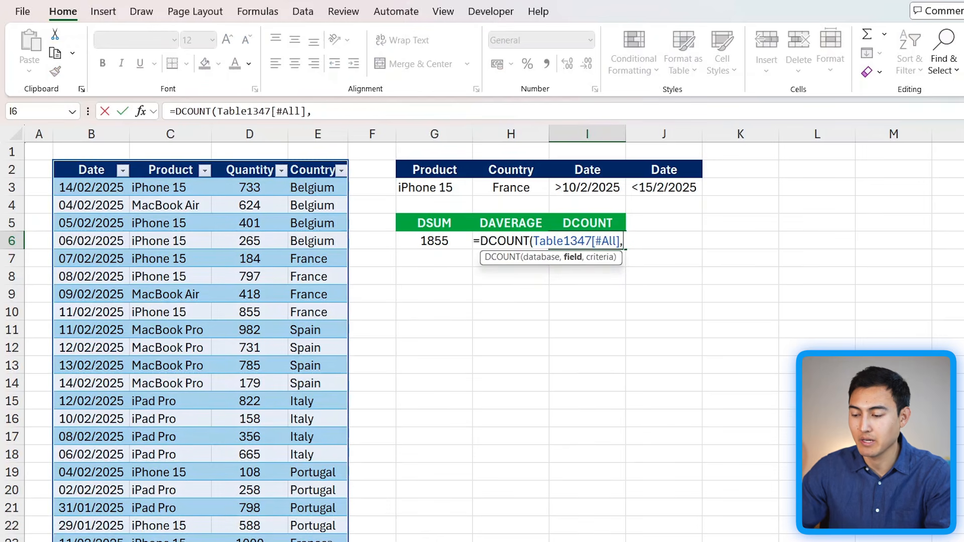
pyautogui.click(274, 171)
pyautogui.write(',')
pyautogui.moveTo(422, 169); pyautogui.dragTo(666, 186)
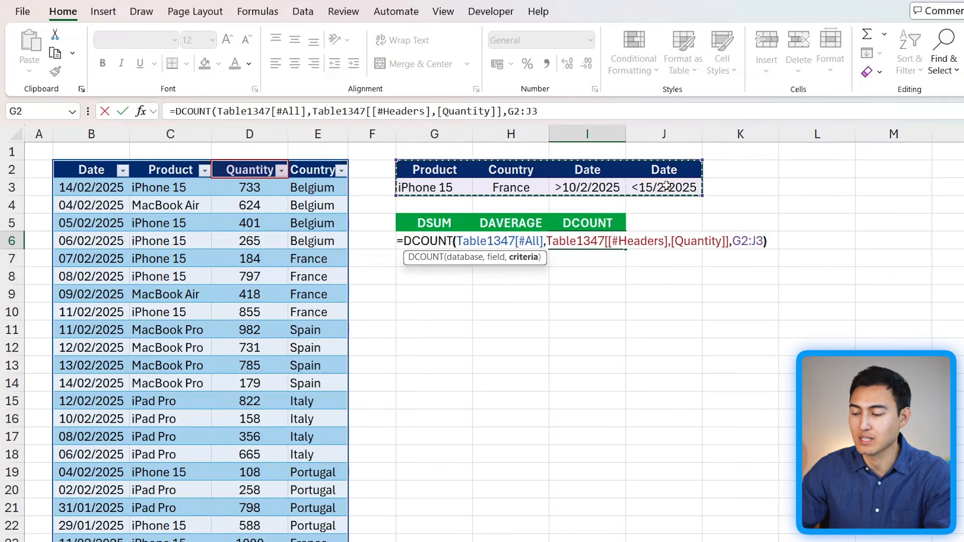
pyautogui.write(')')
pyautogui.press('Return')
pyautogui.click(581, 241)
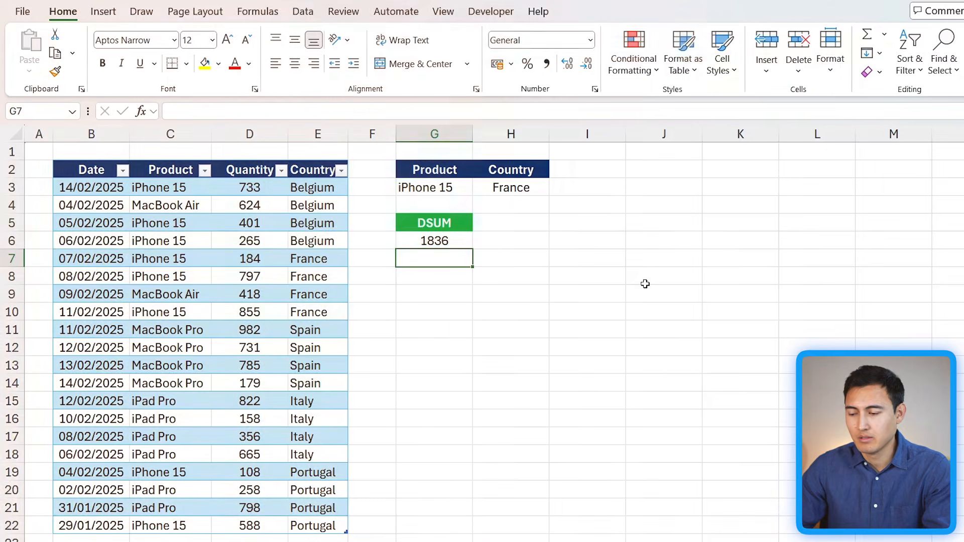
# On the sheet with only Product and Country criteria, compare the G2:H2 headers with the table's column headers.
pyautogui.click(411, 172)
pyautogui.hotkey('shift', 'Right')
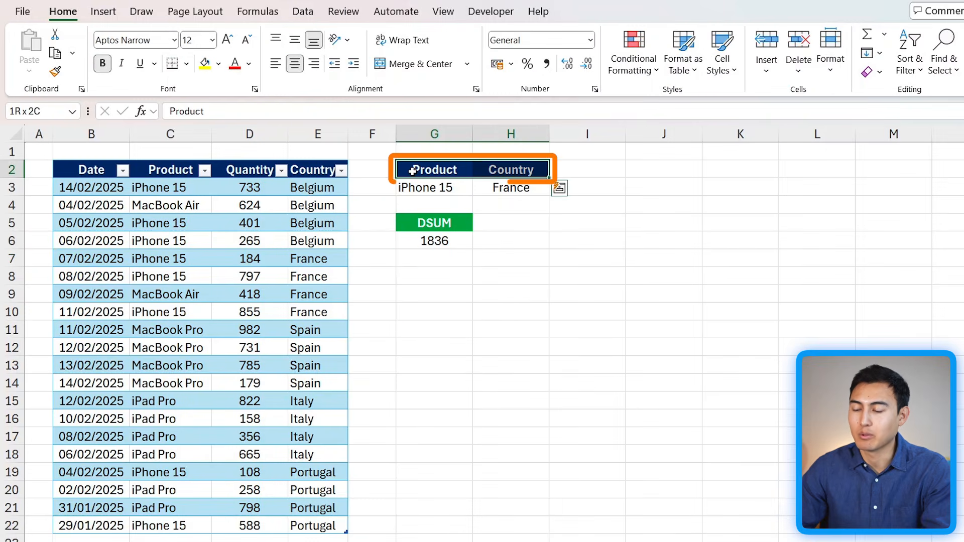
pyautogui.click(60, 170)
pyautogui.hotkey('ctrl', 'shift', 'Right')
pyautogui.hotkey('ctrl', 'shift', 'Left')
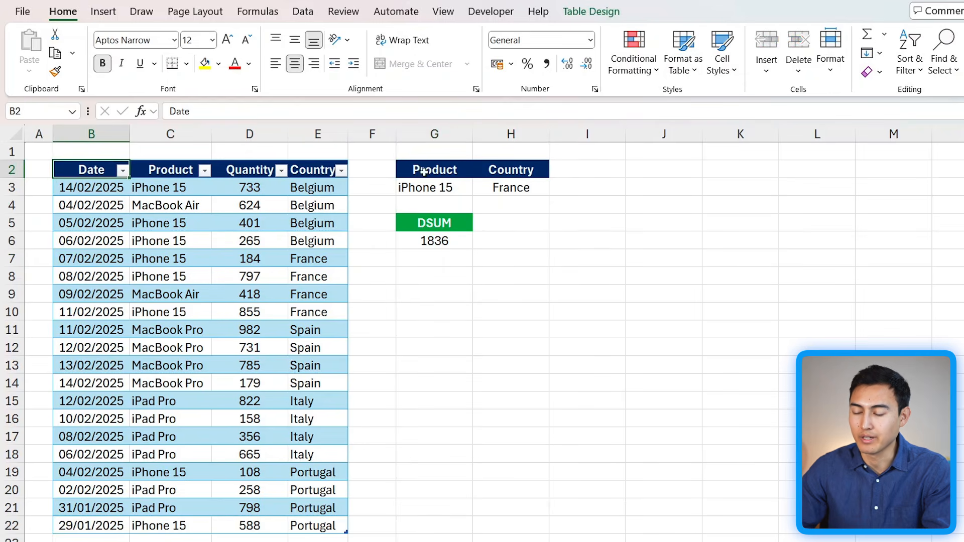
# Try renaming the criteria header in G2 to Phone to test its effect on DSUM, and undo the rename.
pyautogui.click(428, 171)
pyautogui.write('Phone')
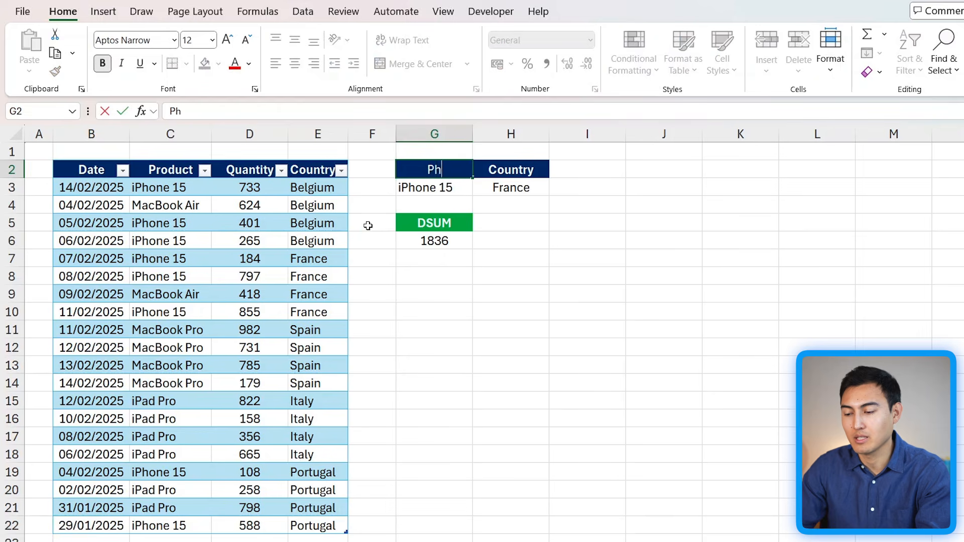
pyautogui.press('Return')
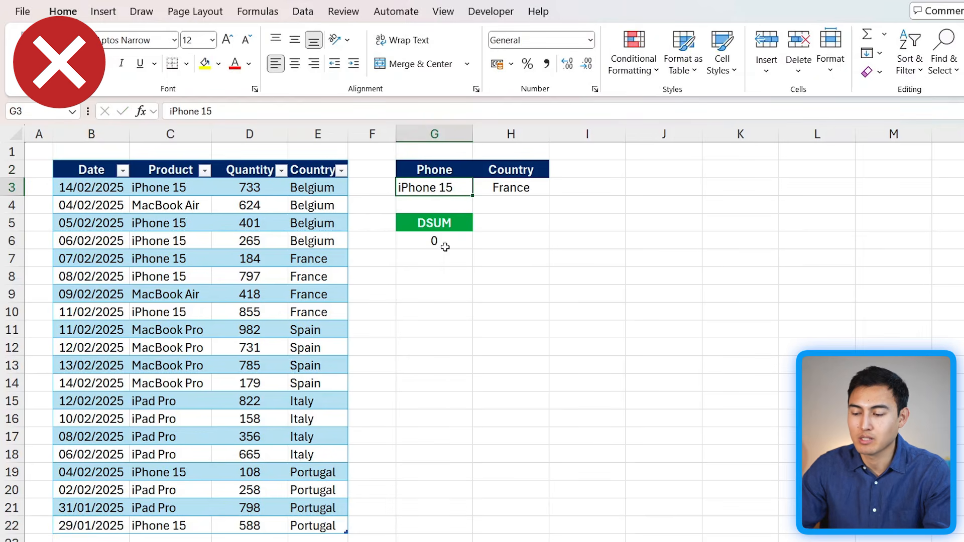
pyautogui.click(445, 246)
pyautogui.hotkey('ctrl', 'z')
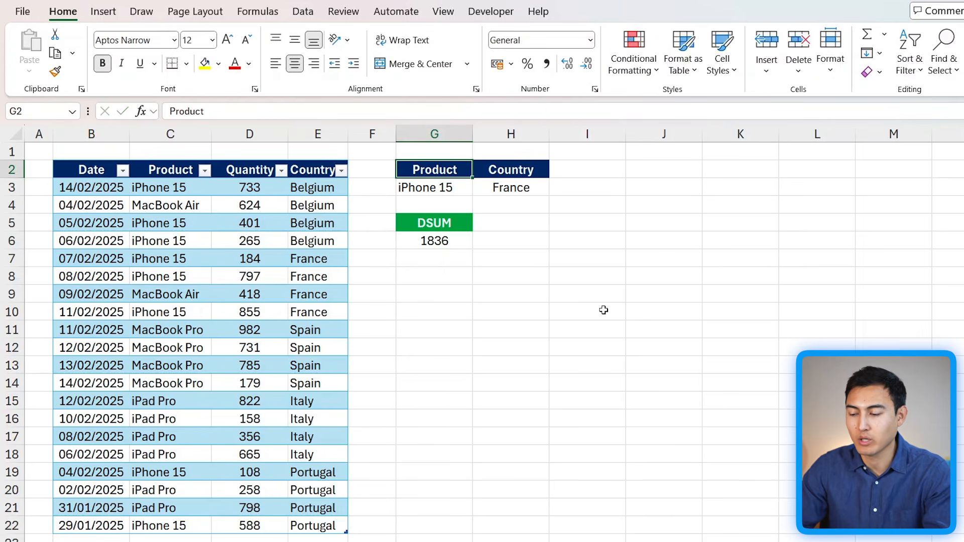
pyautogui.press('Right')
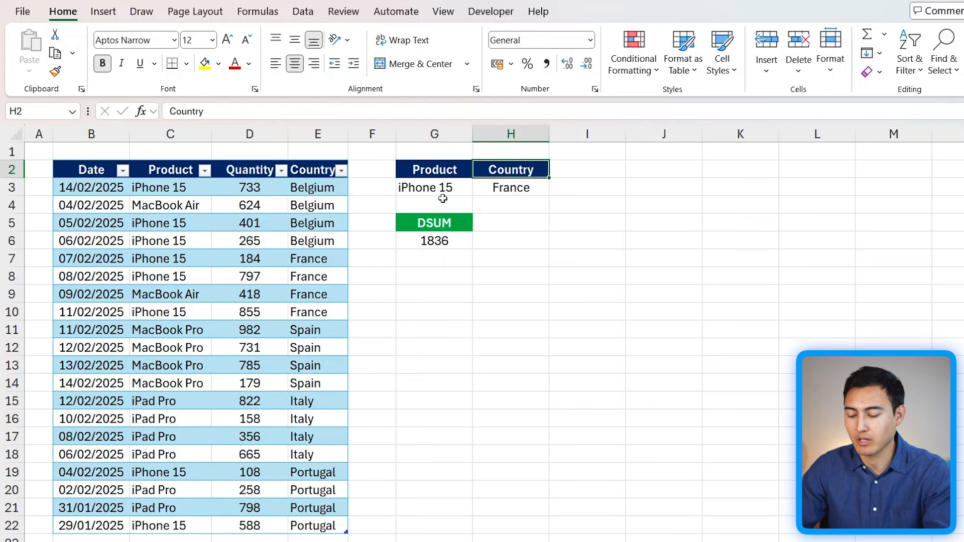
# Try renaming the criteria header in H2 to Europe to test its effect on DSUM, and undo the rename.
pyautogui.write('E')
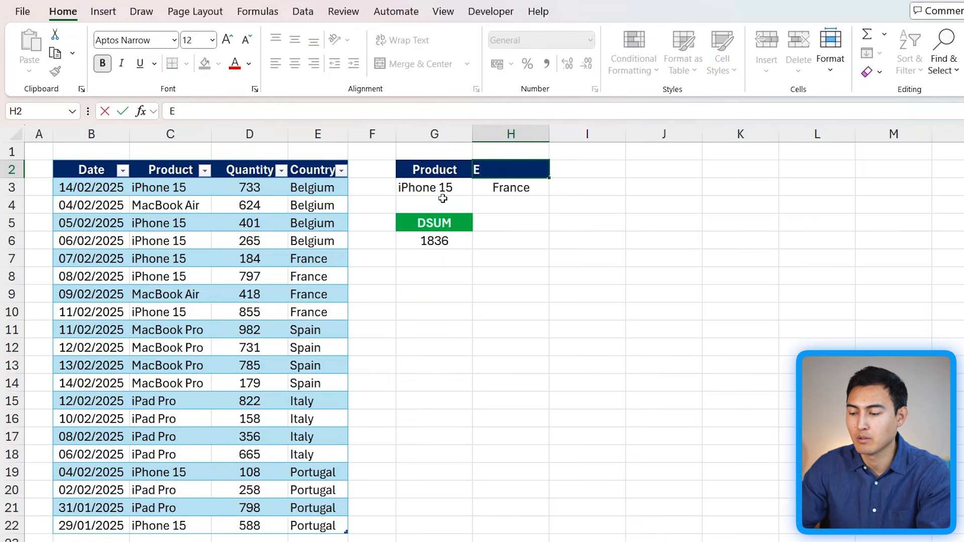
pyautogui.write('ruope')
pyautogui.press('Return')
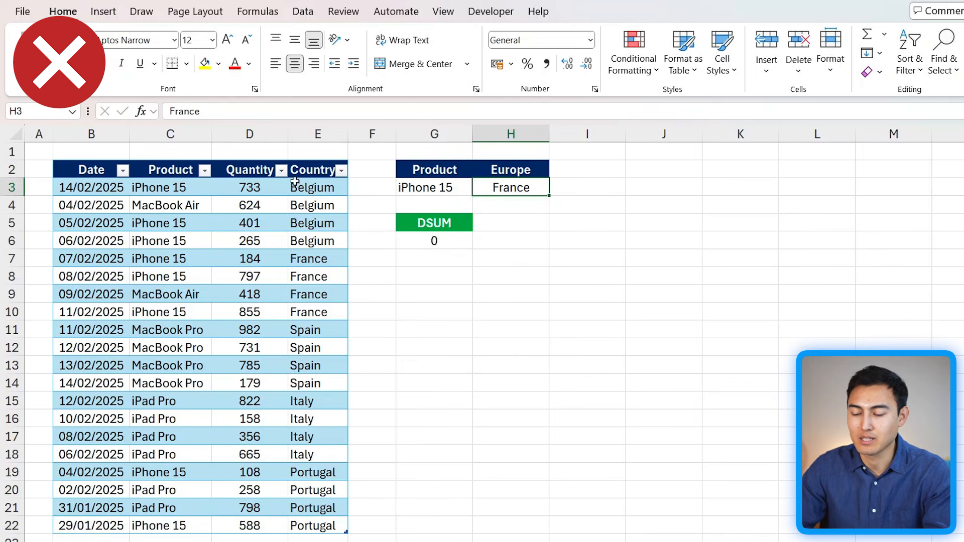
pyautogui.hotkey('ctrl', 'z')
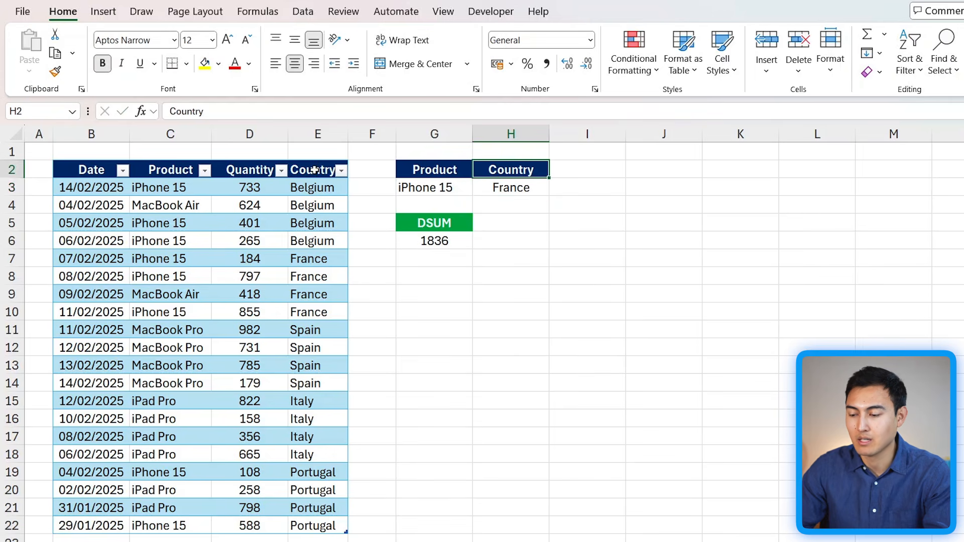
pyautogui.press('Left')
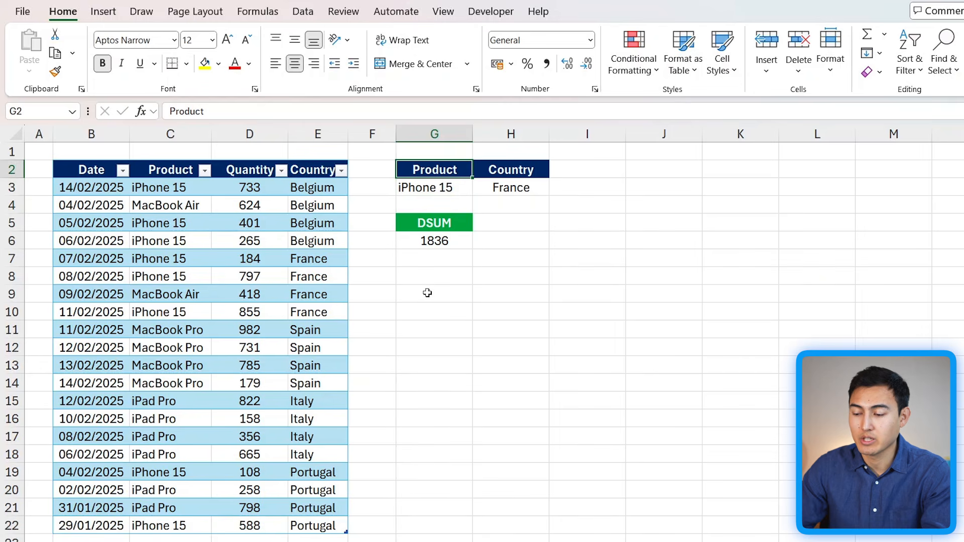
# Build a vertical criteria block in G8:H9 with Product set to iPhone 15 and Country set to France.
pyautogui.click(427, 280)
pyautogui.write('Product')
pyautogui.press('Return')
pyautogui.write('Country')
pyautogui.press('Tab')
pyautogui.press('Up')
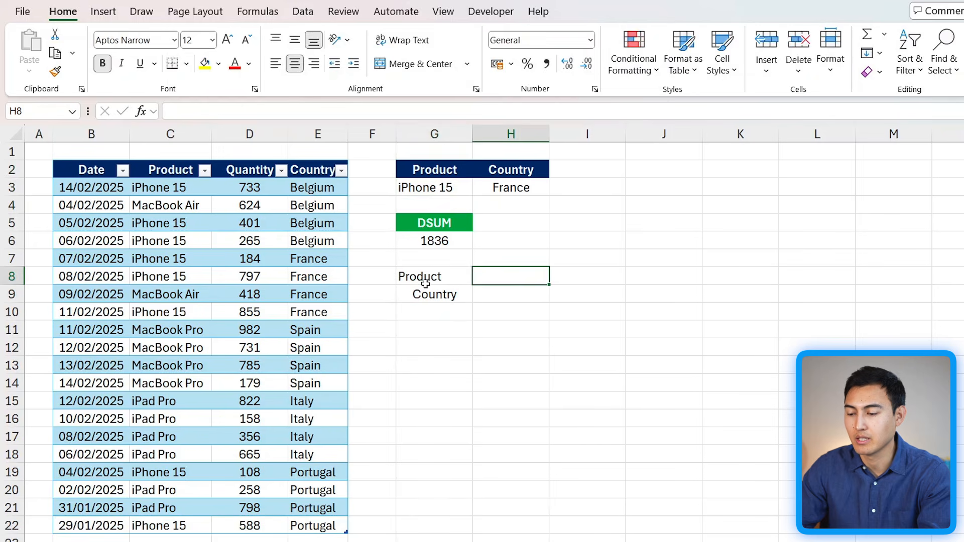
pyautogui.write('ip')
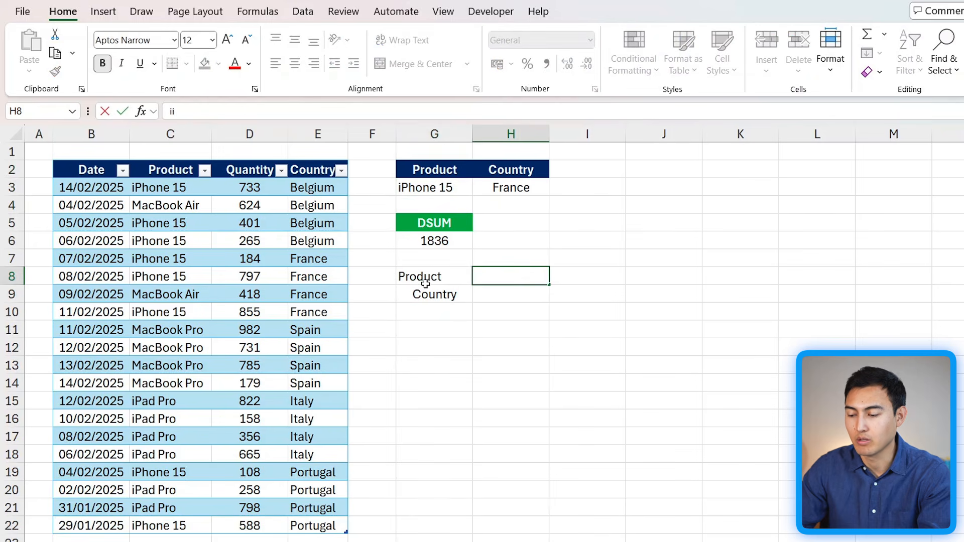
pyautogui.write('hone 15')
pyautogui.press('Return')
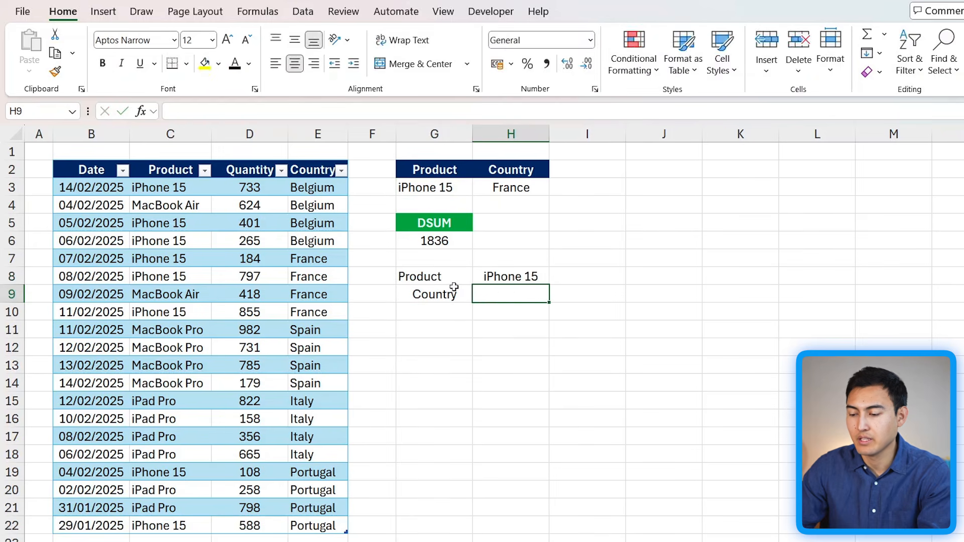
pyautogui.write('France')
pyautogui.press('Return')
pyautogui.press('Return')
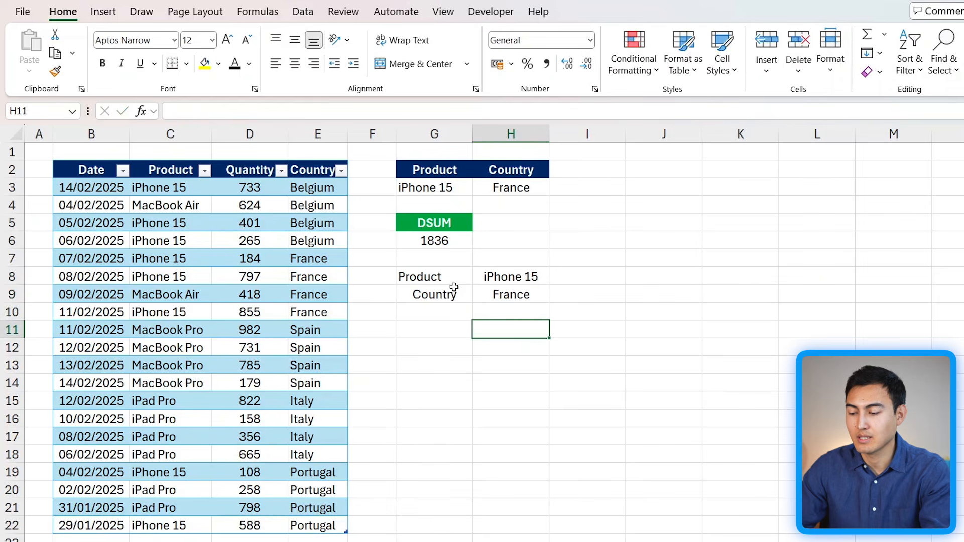
# Replace the formula in G6 with a DSUM using the entire table with headers, the Quantity header as field and G8:H9 as criteria.
pyautogui.click(420, 239)
pyautogui.press('Delete')
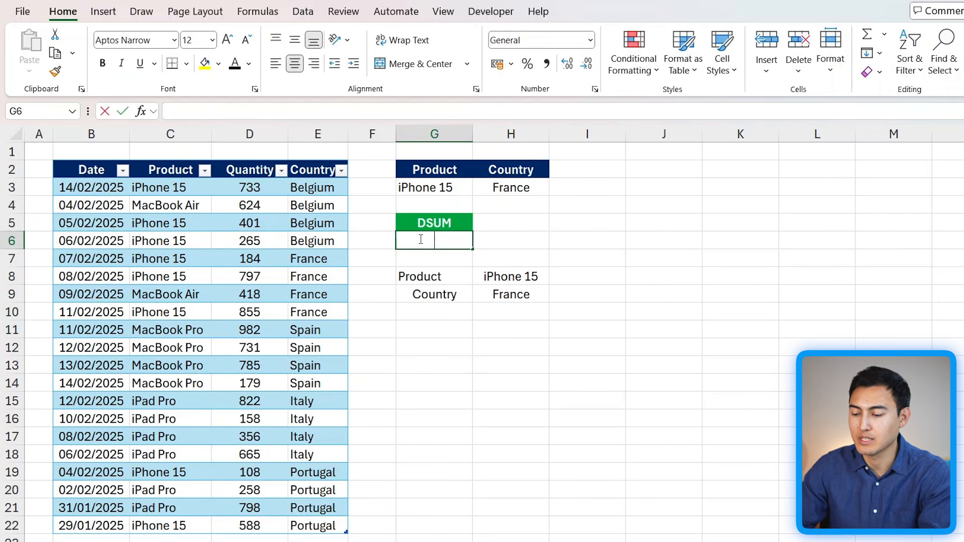
pyautogui.write('=dsum')
pyautogui.press('Tab')
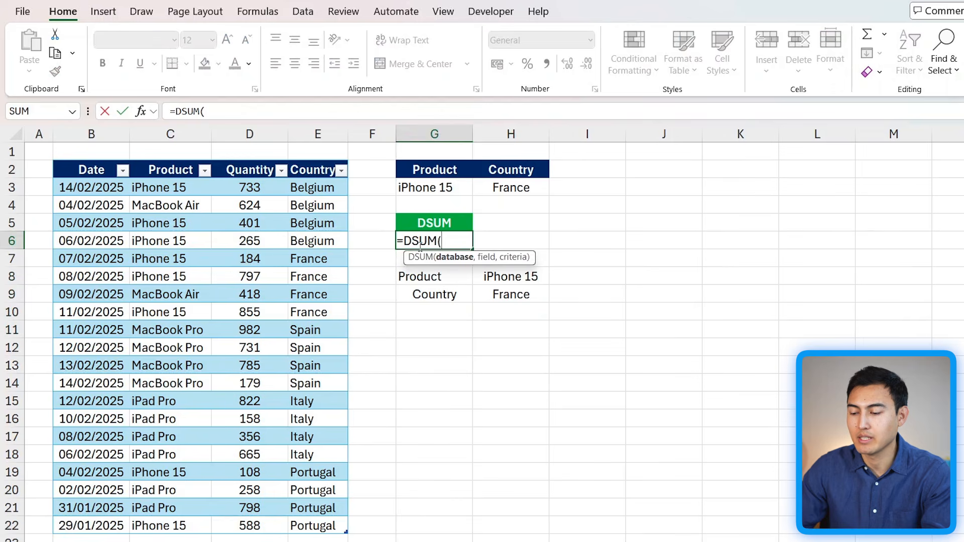
pyautogui.moveTo(110, 168); pyautogui.dragTo(307, 524)
pyautogui.write(',')
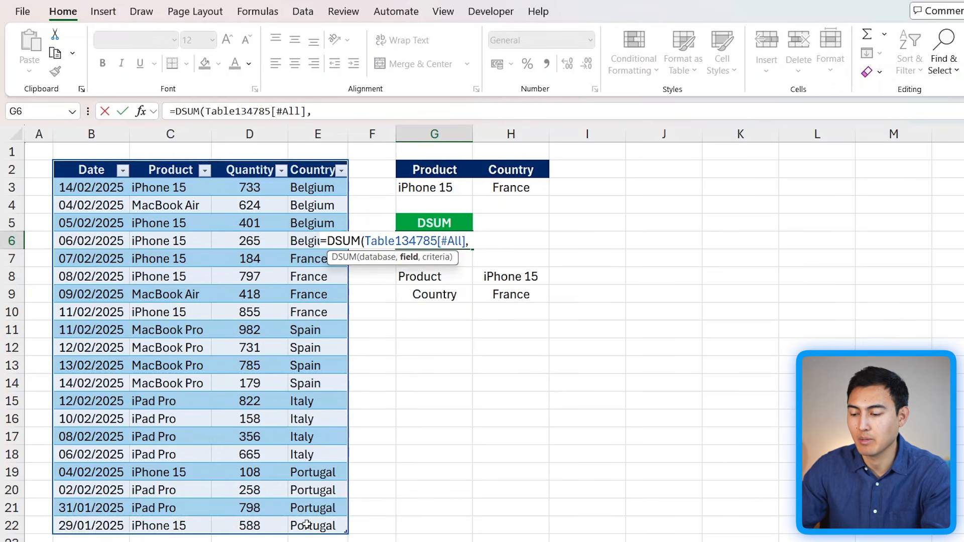
pyautogui.click(246, 171)
pyautogui.write(',')
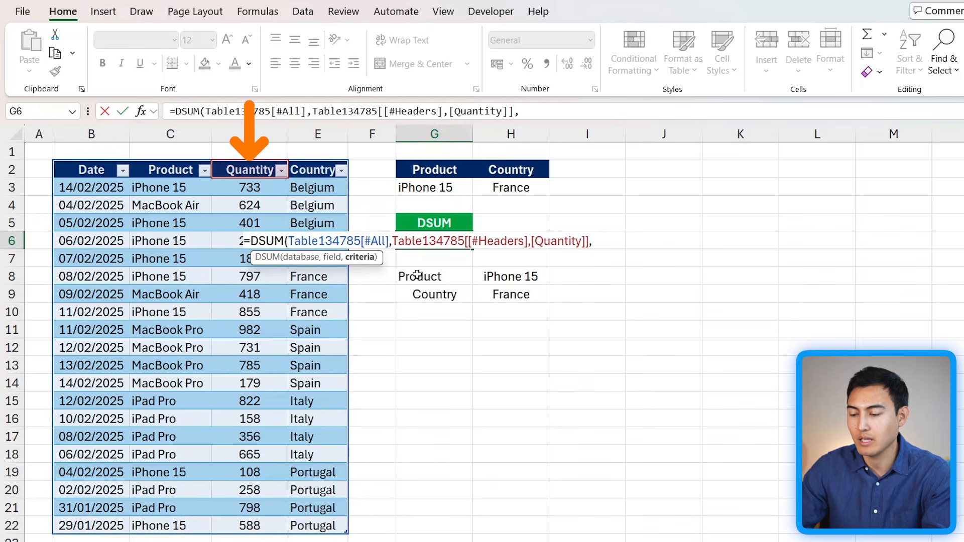
pyautogui.moveTo(417, 275); pyautogui.dragTo(493, 296)
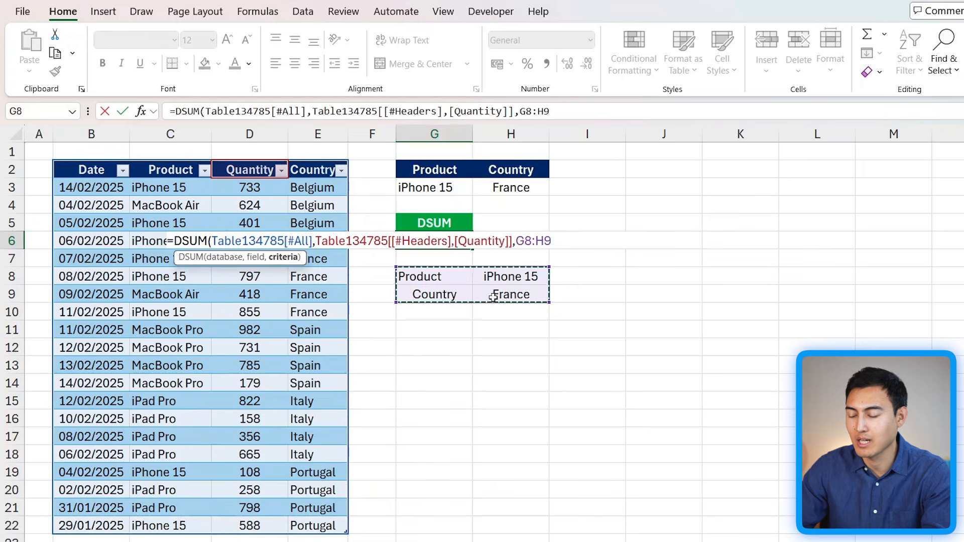
pyautogui.press('Return')
pyautogui.press('Up')
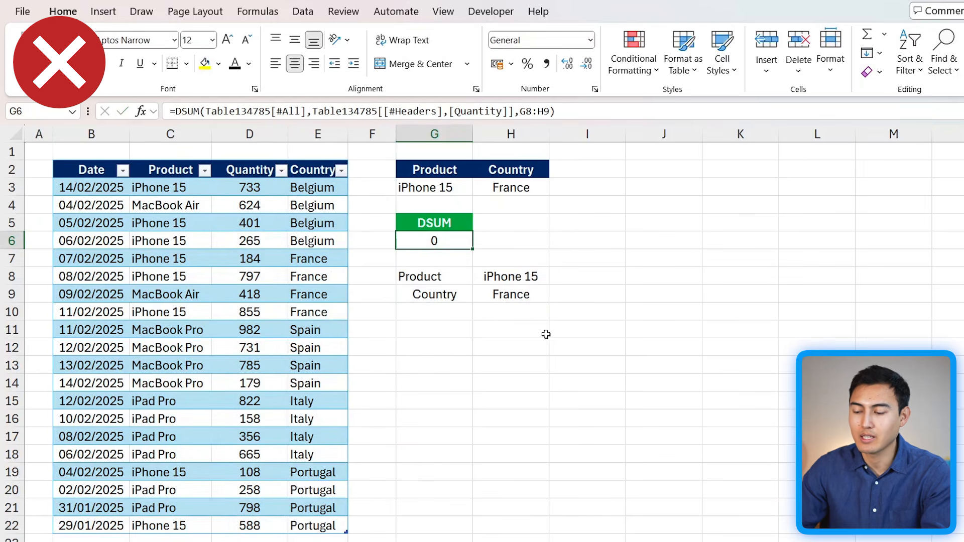
# Repoint the criteria of the DSUM formula in G6 to the horizontal Product and Country block starting at G2.
pyautogui.click(426, 168)
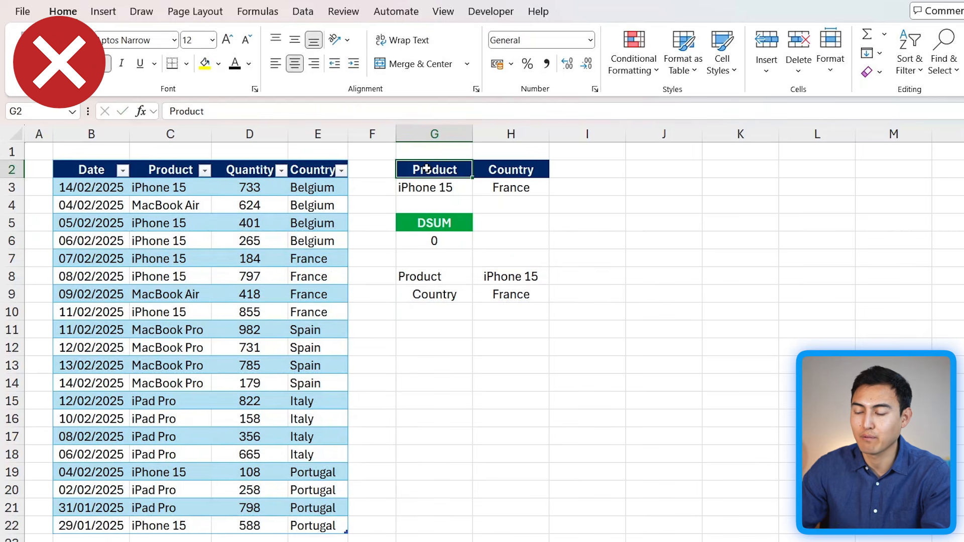
pyautogui.hotkey('shift', 'Right')
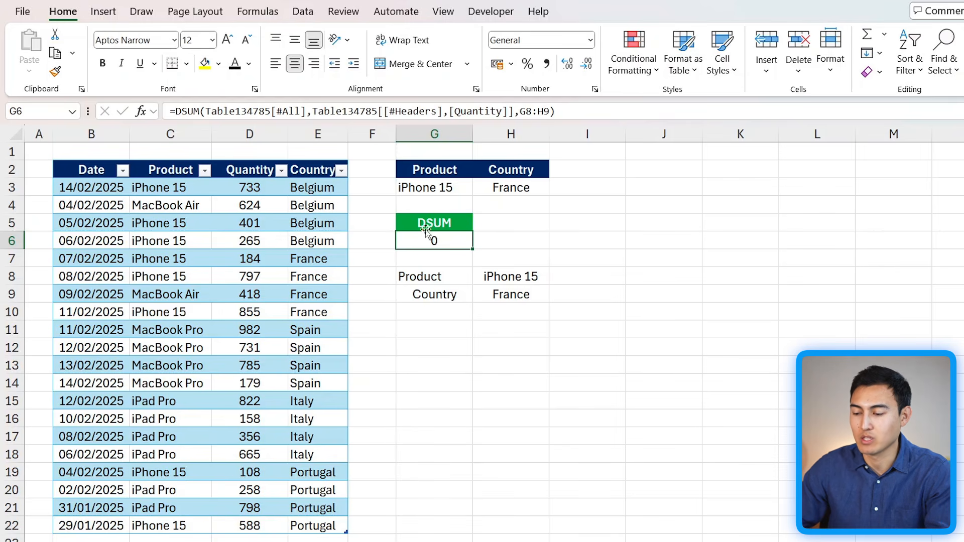
pyautogui.click(491, 111)
pyautogui.moveTo(449, 264); pyautogui.dragTo(522, 186)
pyautogui.press('Return')
# Move the iPhone 15 and France criteria down to G4:H4, leaving a blank row beneath the criteria headers.
pyautogui.press('Up')
pyautogui.hotkey('ctrl', 'c')
pyautogui.press('Down')
pyautogui.hotkey('ctrl', 'v')
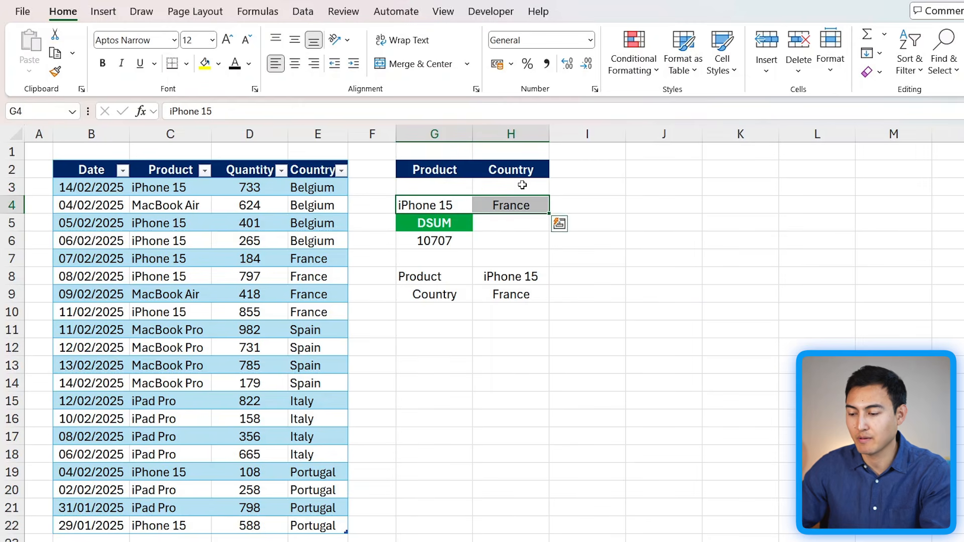
# Examine the criteria range of the DSUM formula in G6 and the blank criteria row G3:H3 it includes.
pyautogui.click(430, 240)
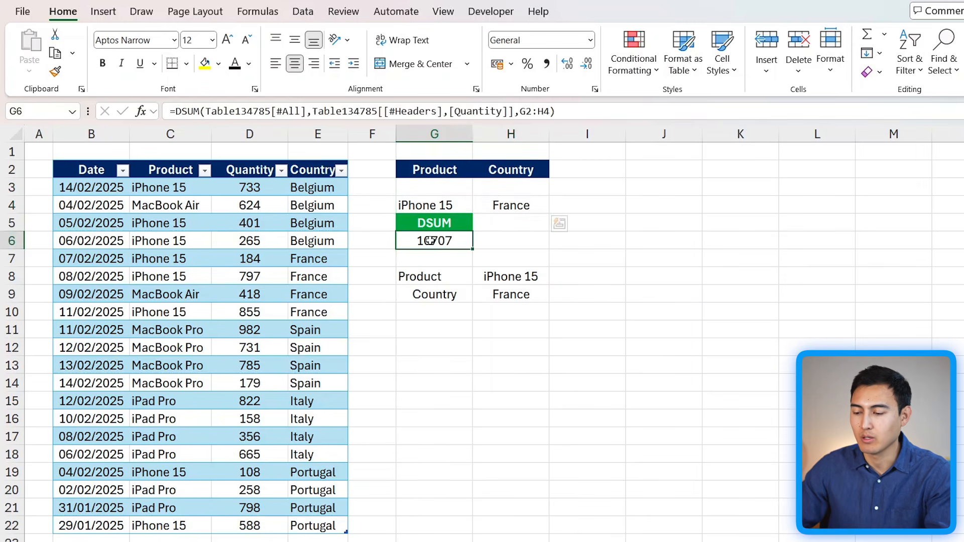
pyautogui.doubleClick(432, 241)
pyautogui.moveTo(548, 214)
pyautogui.mouseDown()
pyautogui.moveTo(547, 175)
pyautogui.moveTo(545, 214)
pyautogui.mouseUp()
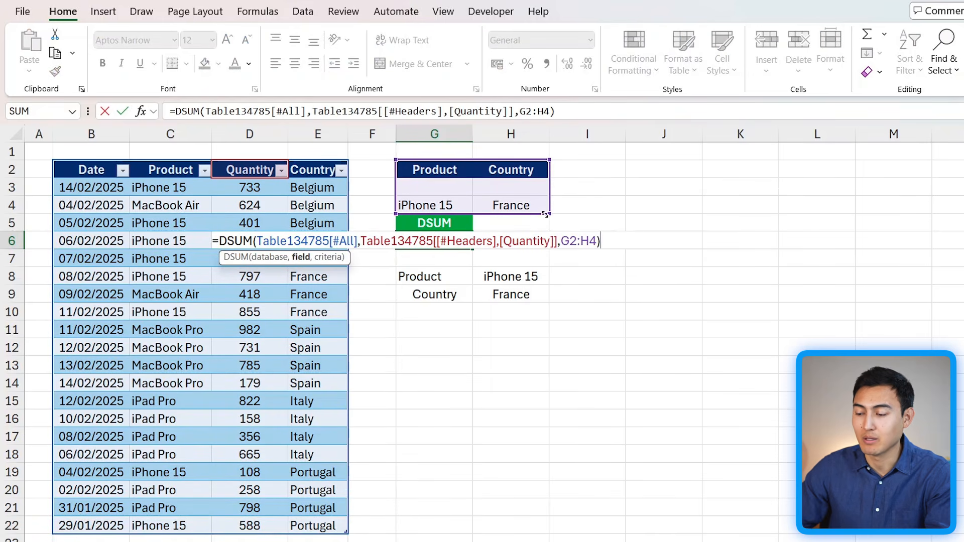
pyautogui.press('Return')
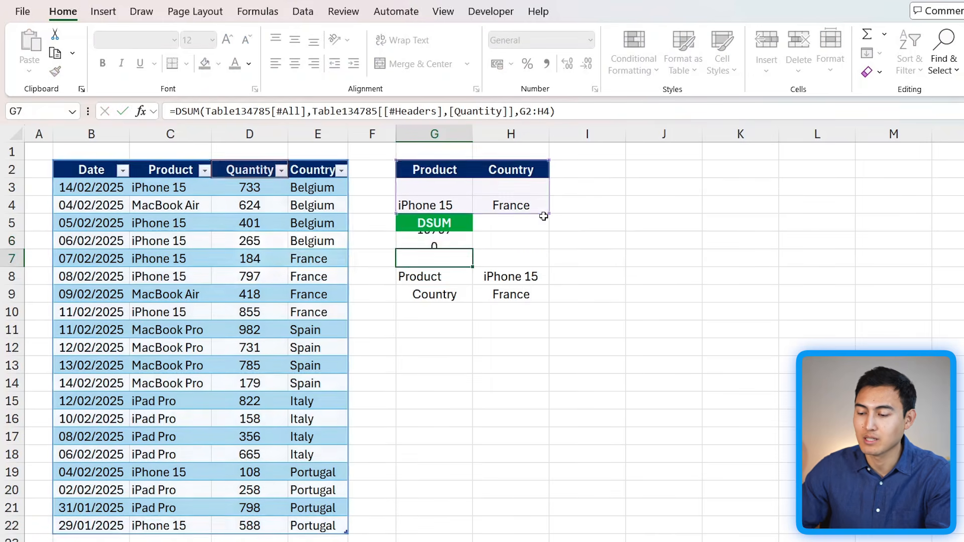
pyautogui.click(421, 191)
pyautogui.moveTo(421, 191); pyautogui.dragTo(500, 188)
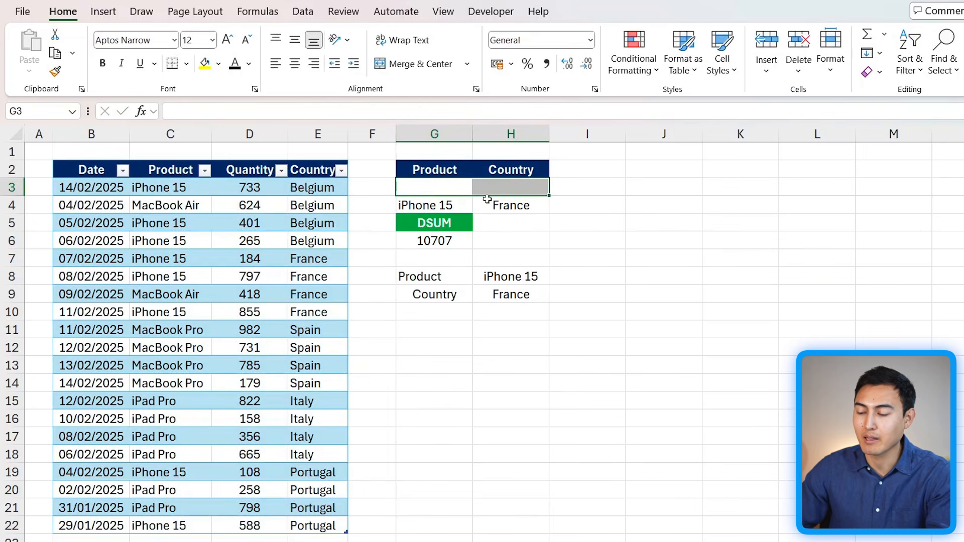